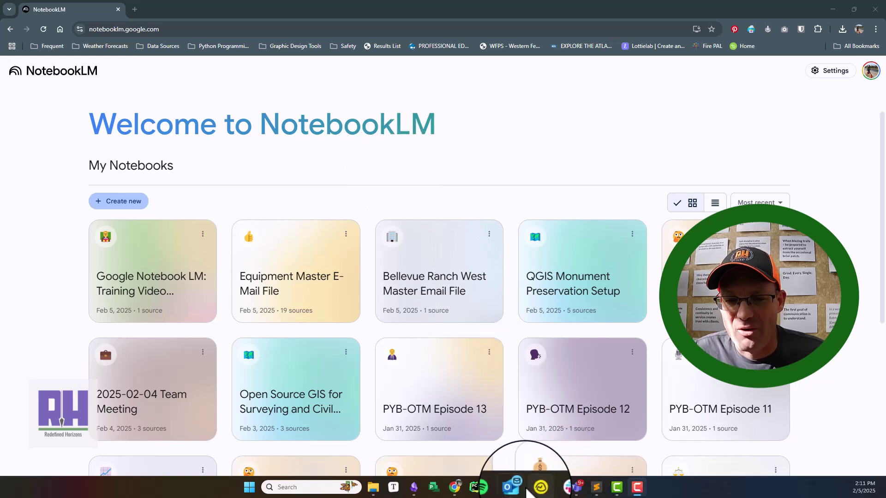
Step: Launch Outlook from Windows search and maximize its window
mouse_move(517, 492)
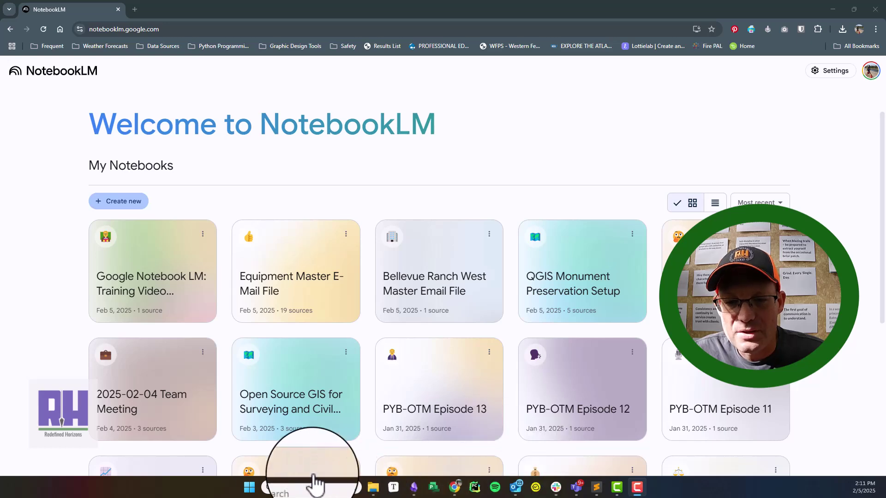
click(283, 488)
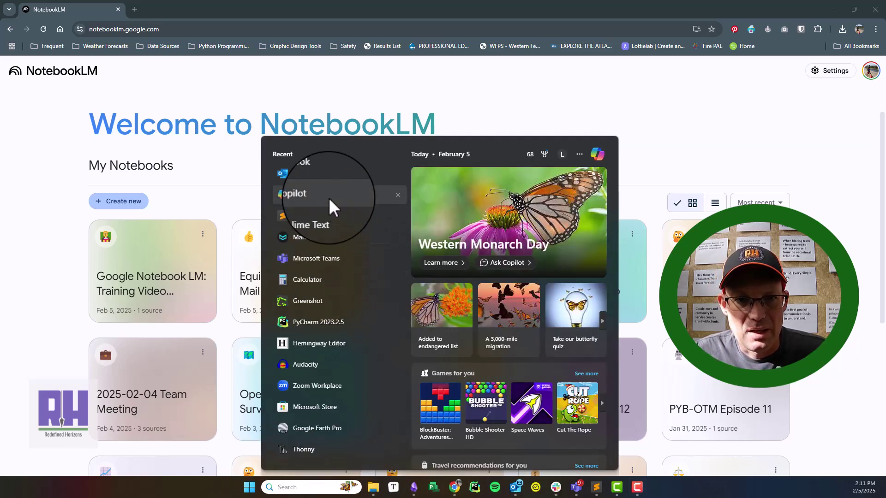
click(328, 175)
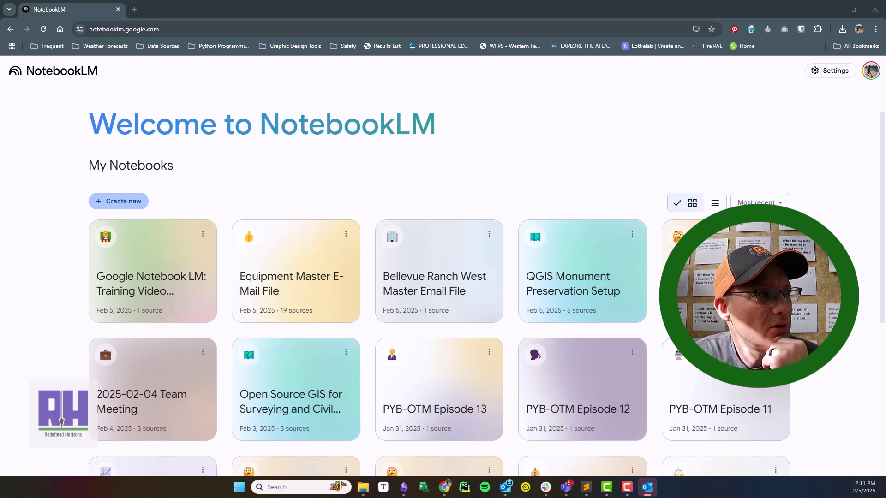
drag(178, 81, 424, 5)
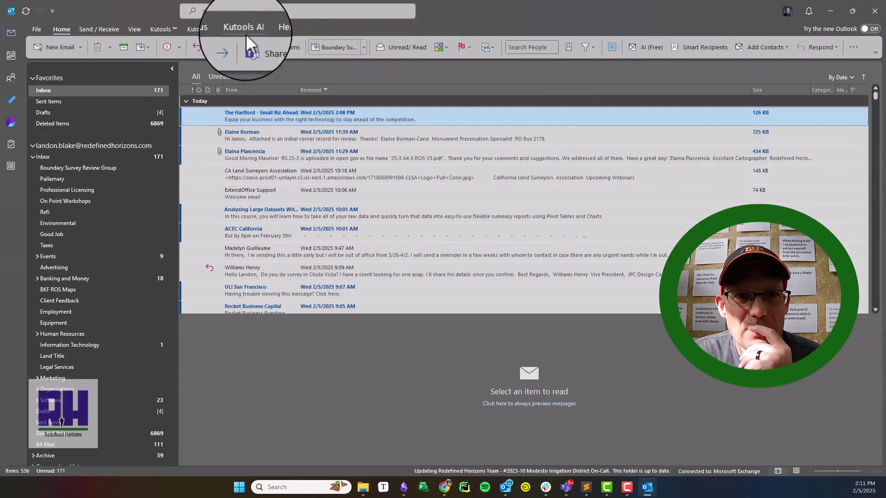
Step: Select The Hartford to ULI San Francisco emails, try saving them as files, then close Outlook
click(160, 32)
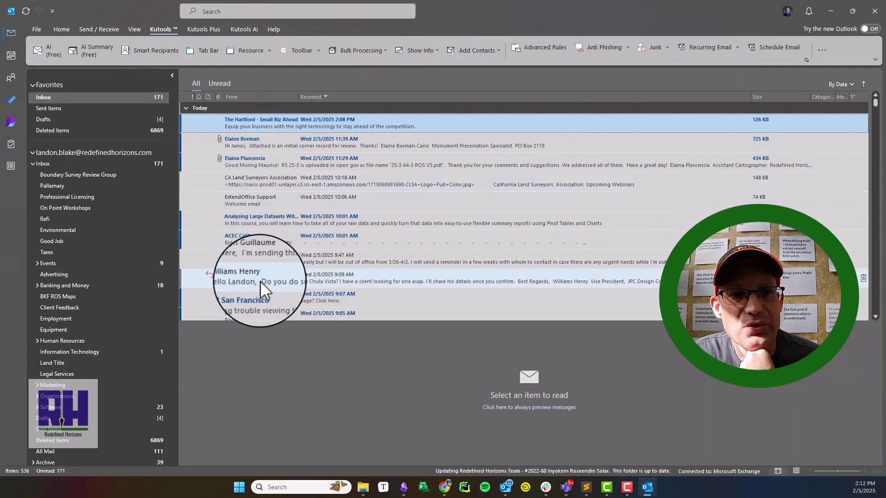
shift+click(261, 293)
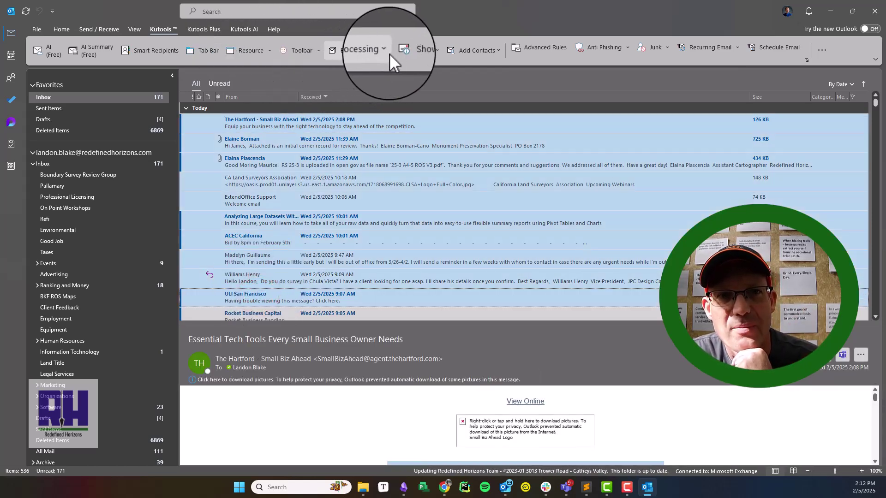
click(388, 50)
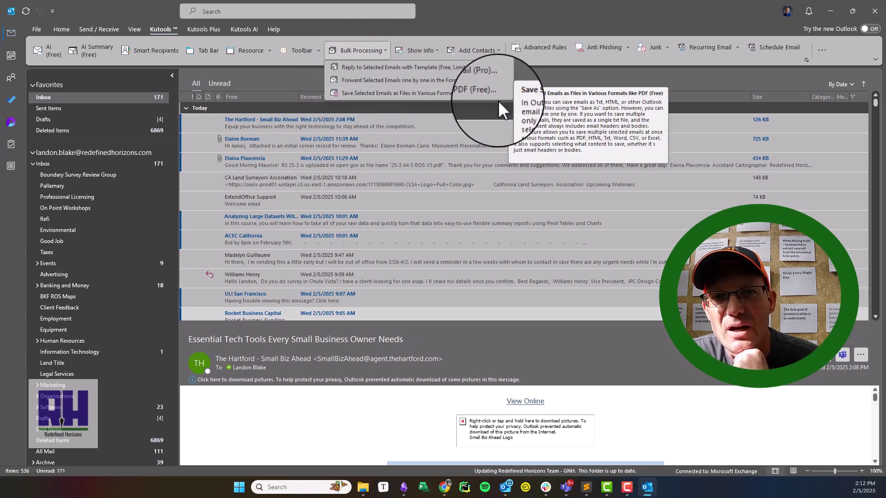
click(469, 96)
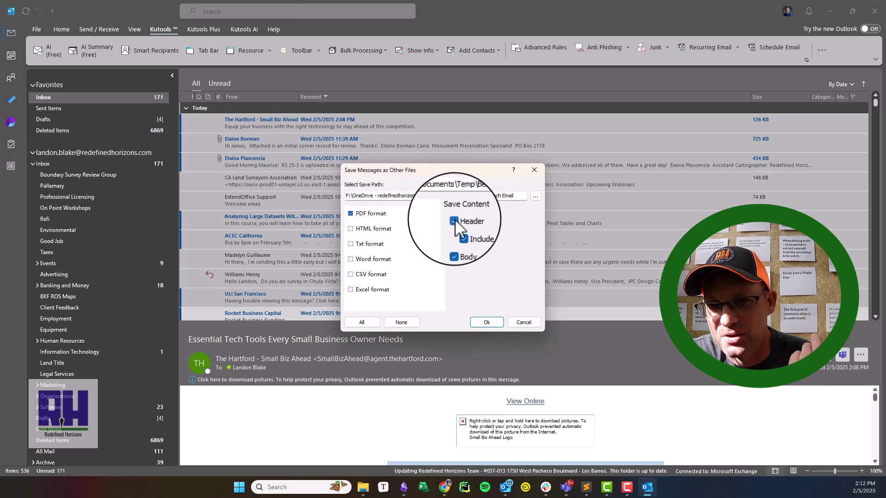
click(533, 171)
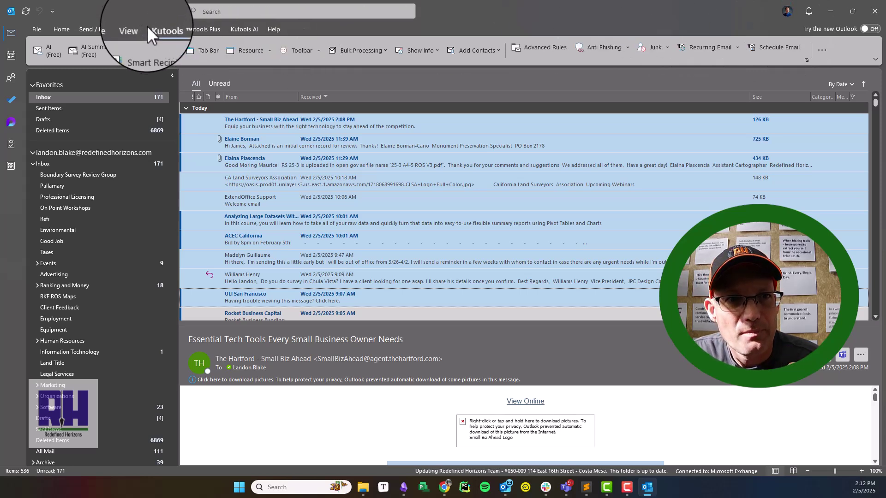
click(875, 15)
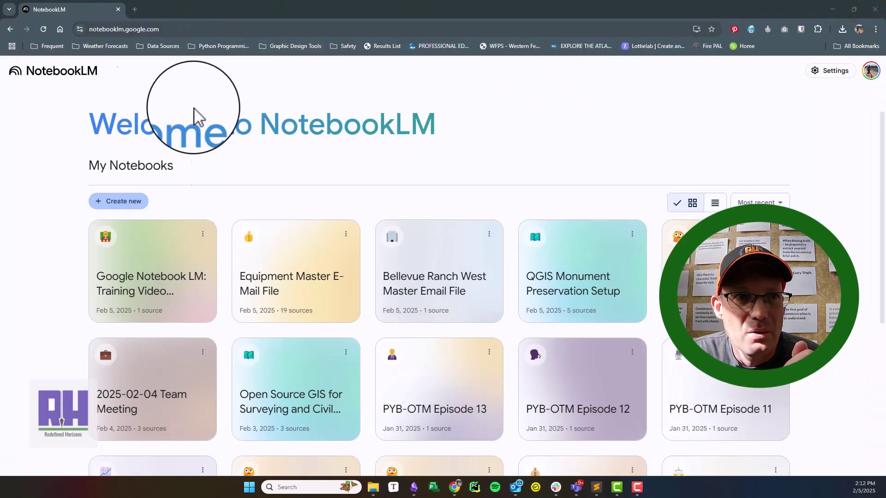
Step: Browse the folder of saved Bellvue Ranch emails in File Explorer
click(373, 488)
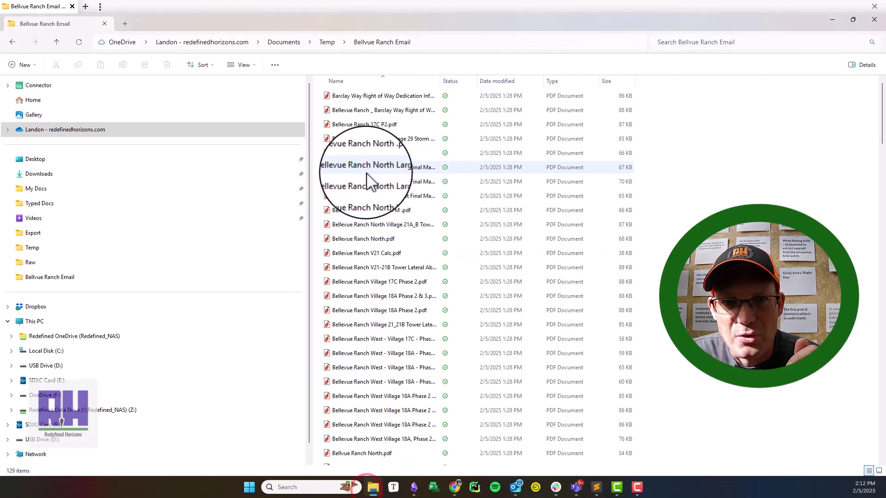
scroll(388, 268, down, 15)
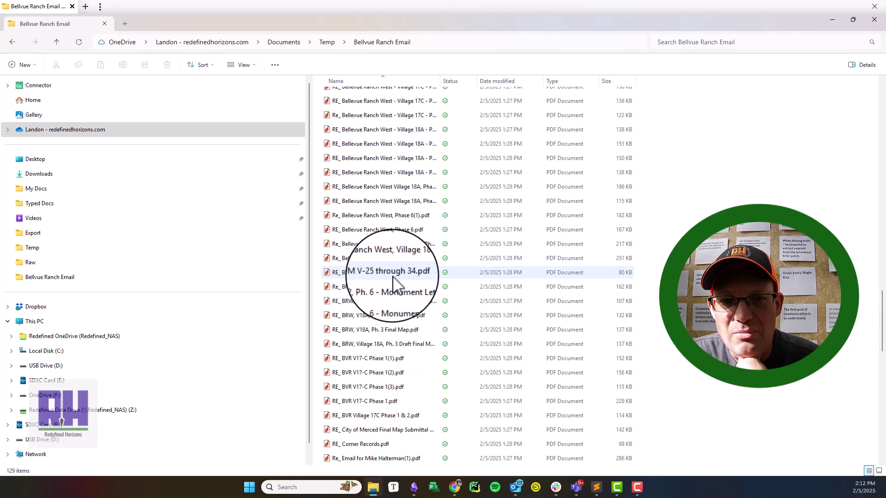
scroll(392, 282, down, 10)
scroll(393, 278, up, 20)
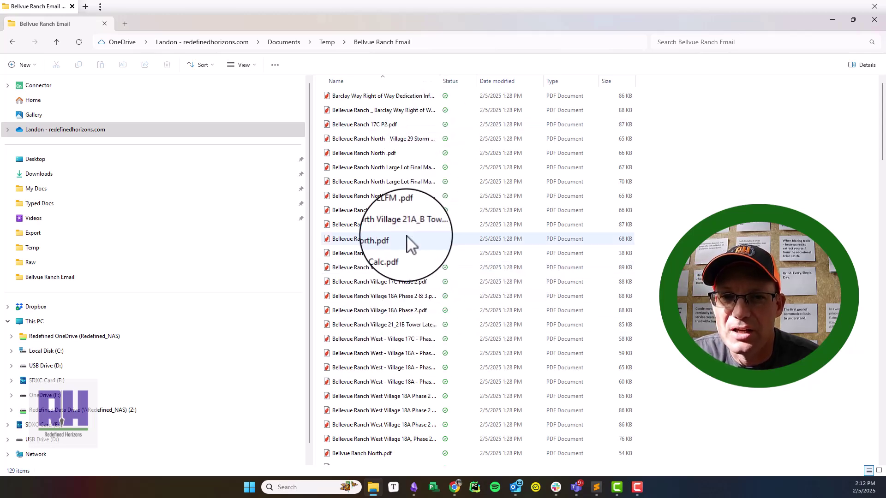
scroll(406, 245, down, 12)
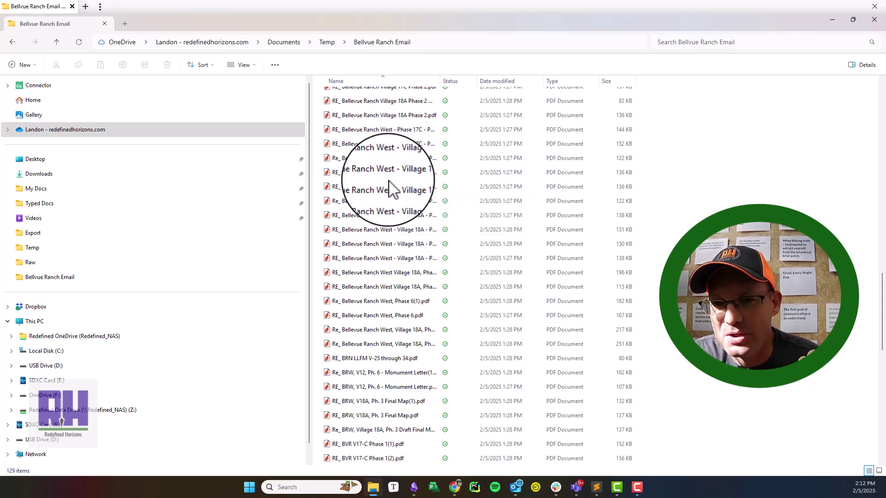
scroll(426, 352, up, 15)
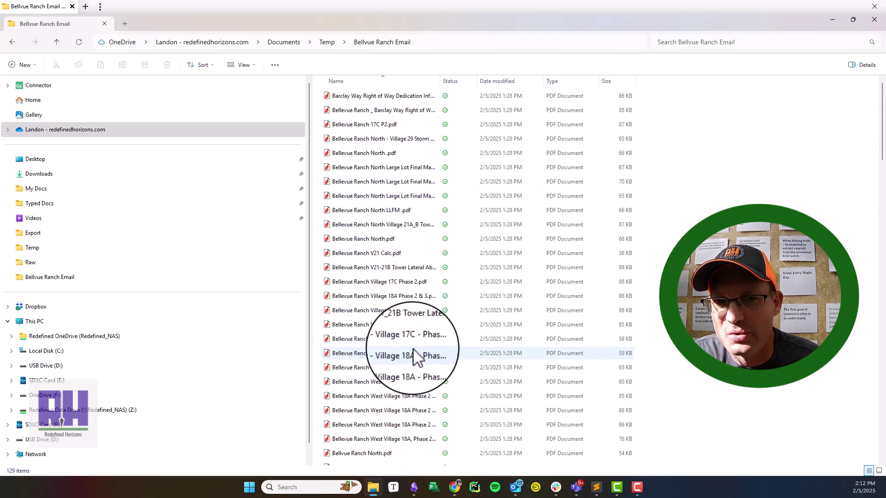
scroll(383, 238, down, 10)
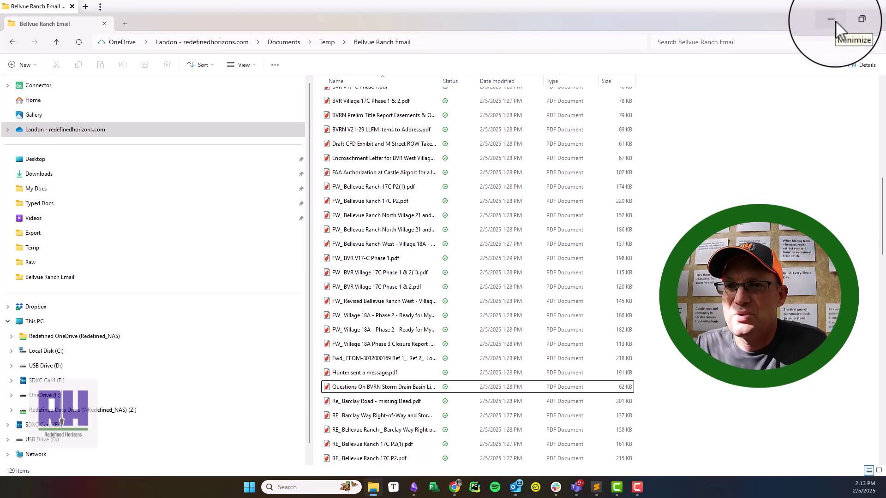
Step: Open the Equipment Master E-Mail File notebook in NotebookLM
click(835, 20)
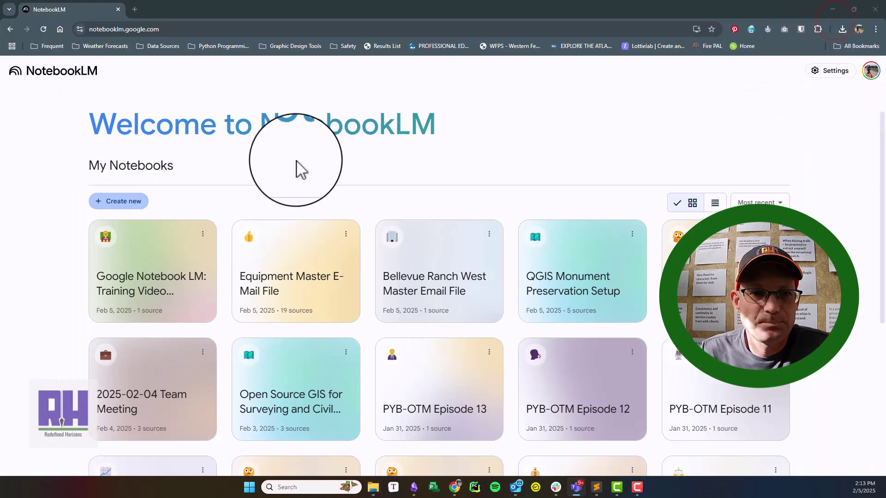
click(284, 288)
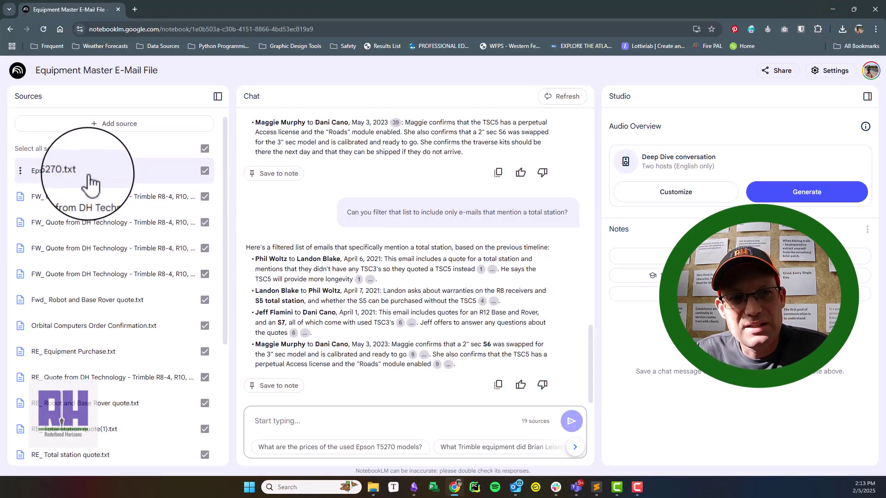
scroll(143, 411, down, 4)
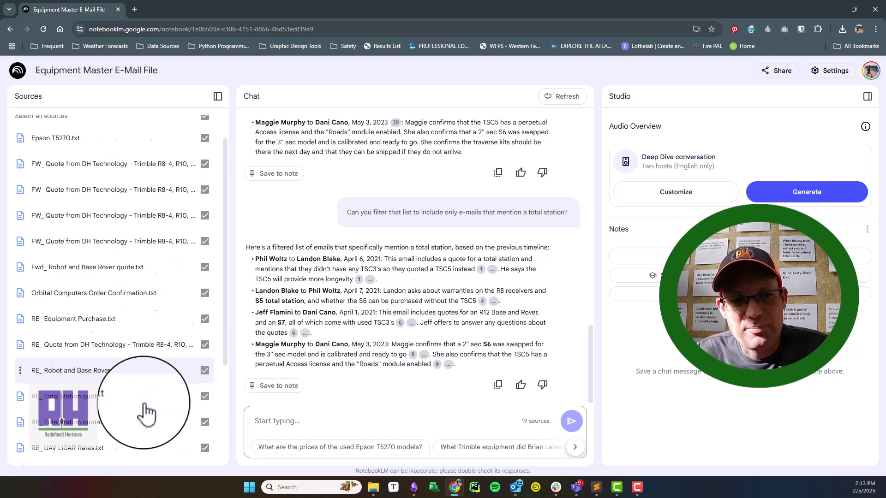
scroll(145, 408, up, 4)
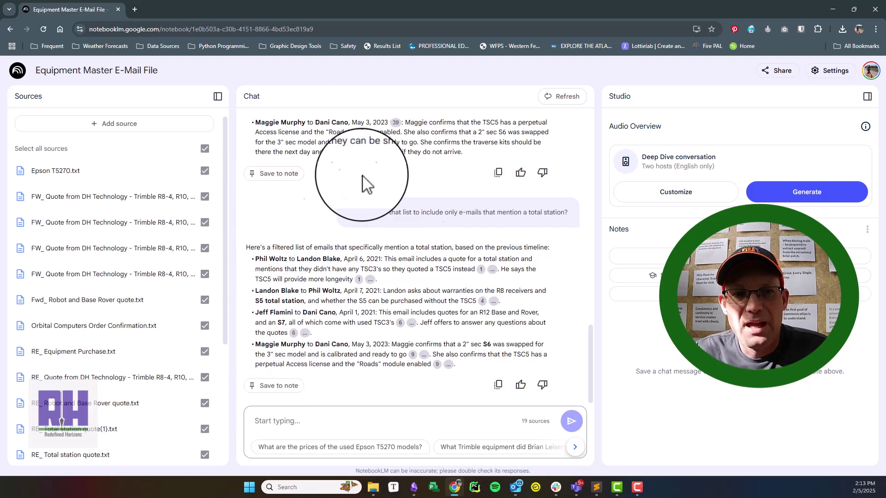
scroll(369, 231, up, 10)
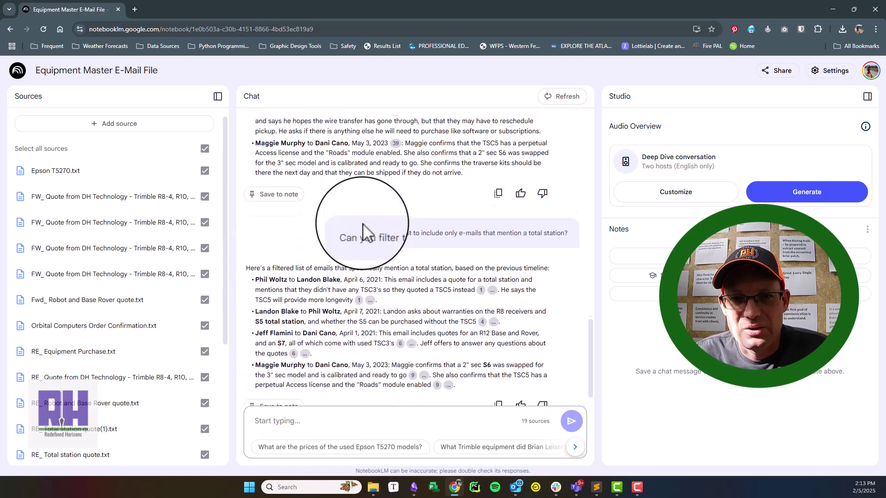
scroll(363, 227, up, 5)
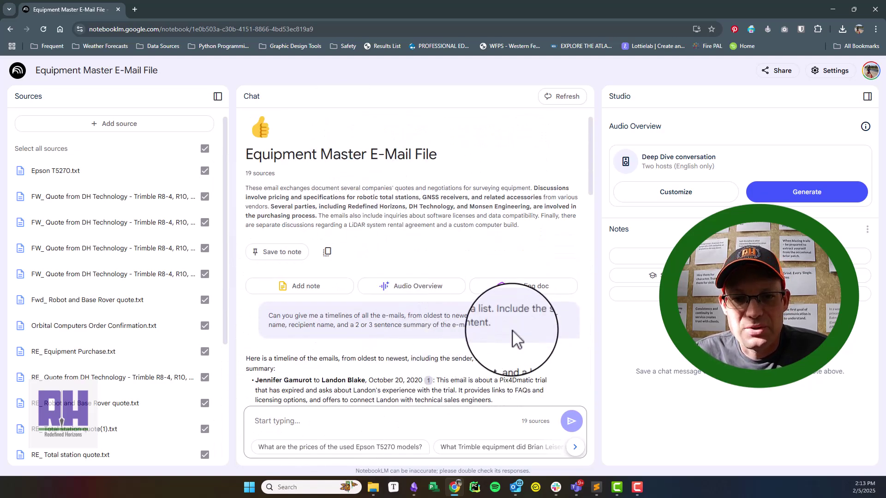
drag(512, 327, 259, 317)
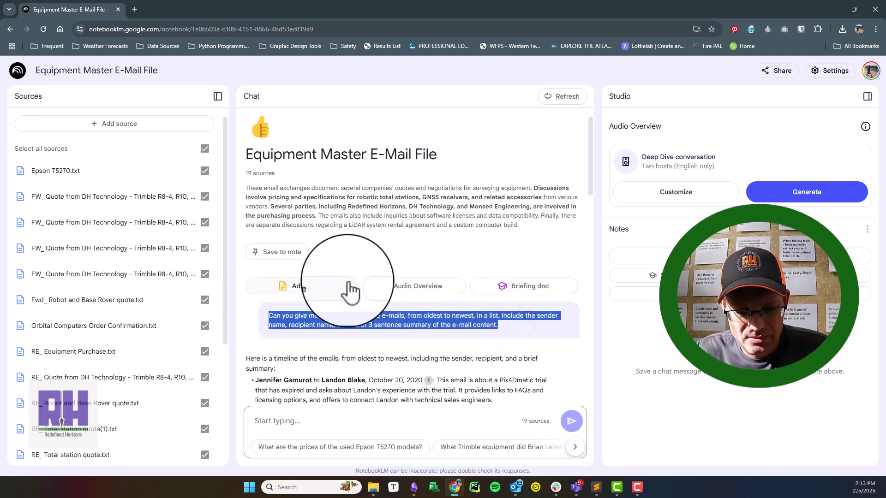
scroll(361, 323, down, 5)
scroll(361, 334, down, 10)
Step: Paste and send the oldest-to-newest email timeline question with senders, recipients and summaries
click(348, 423)
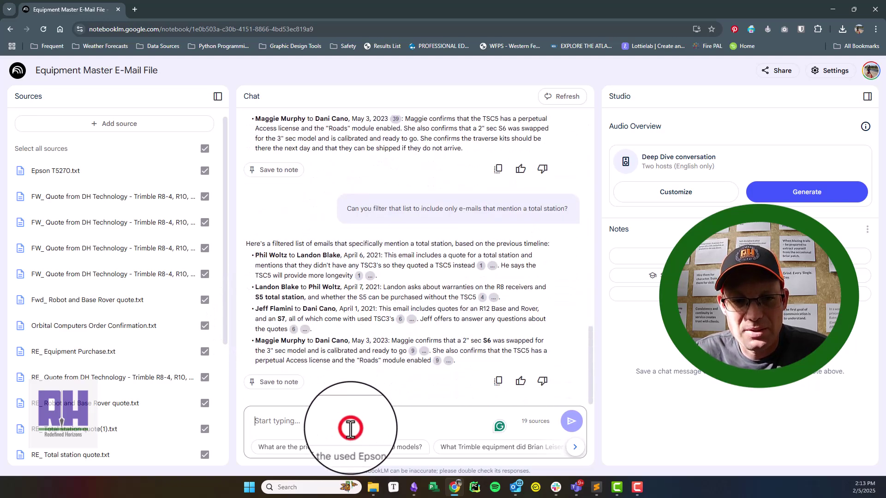
text(Can you give me timelines of all the e-mails, from oldest to newest, in a list. Include the sender name, recipient name, and a 2 or 3 sentence summary of the e-mail content.)
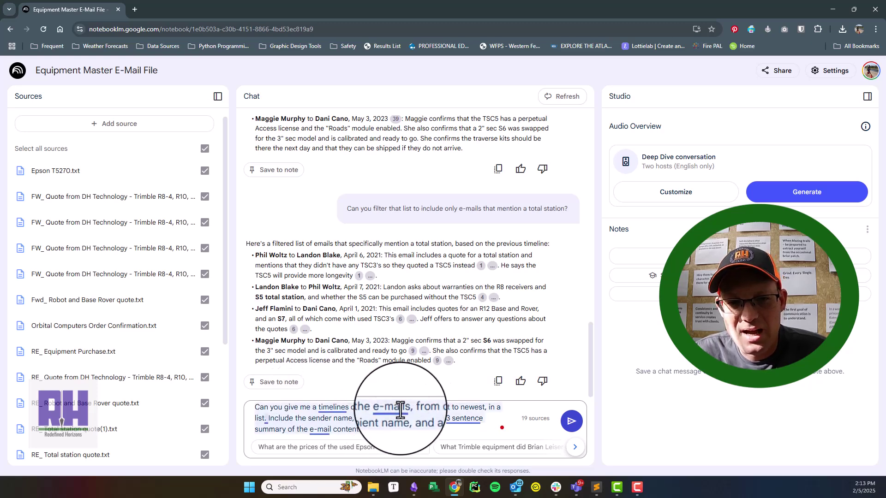
mouse_move(459, 412)
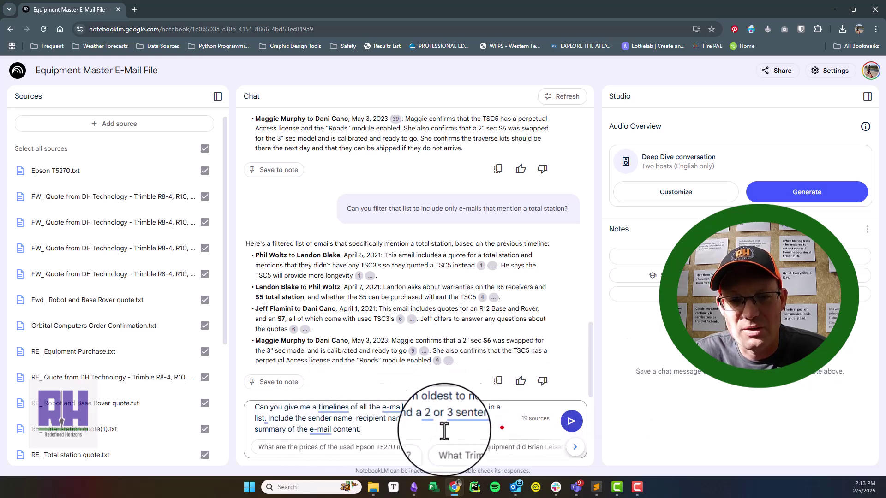
click(580, 421)
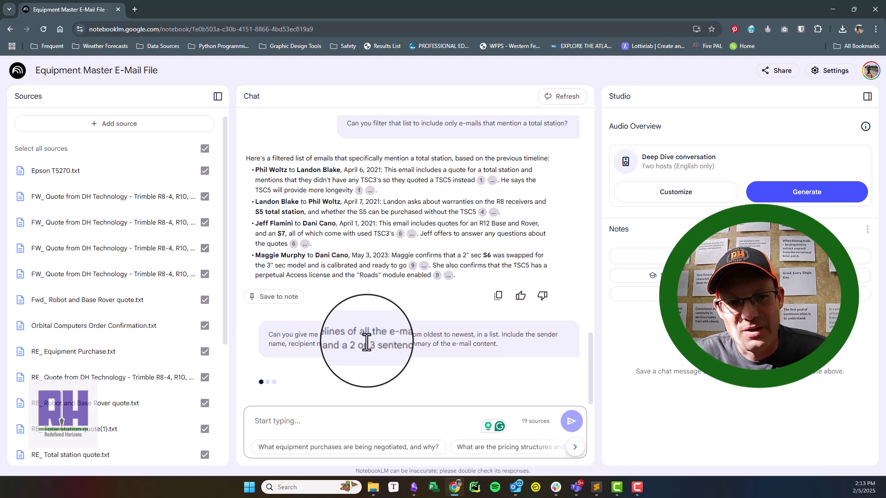
scroll(302, 257, up, 10)
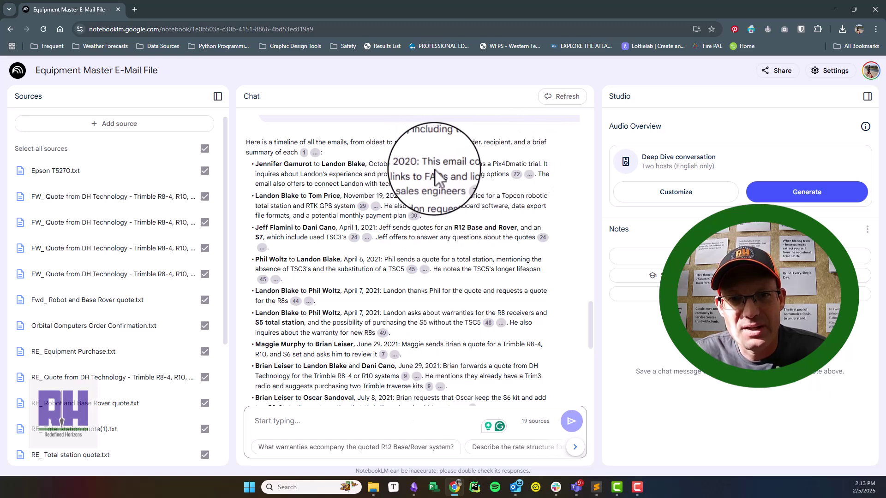
drag(426, 164, 538, 187)
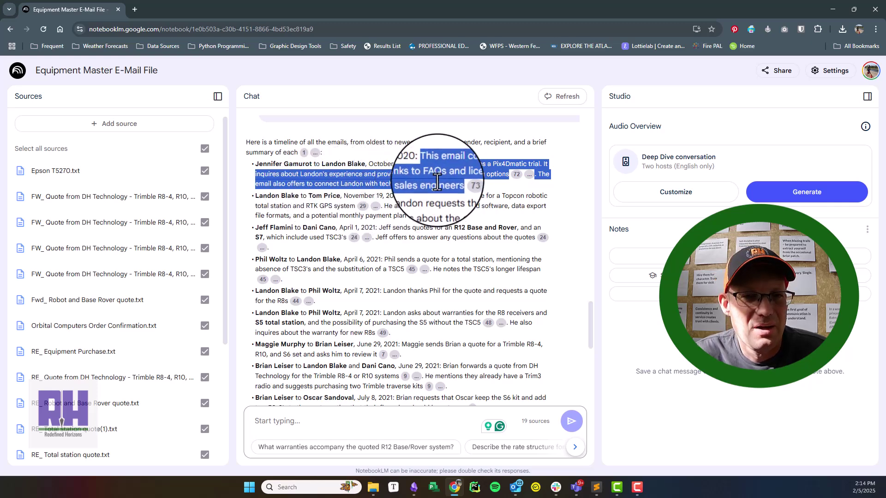
scroll(438, 184, down, 1)
scroll(437, 184, down, 8)
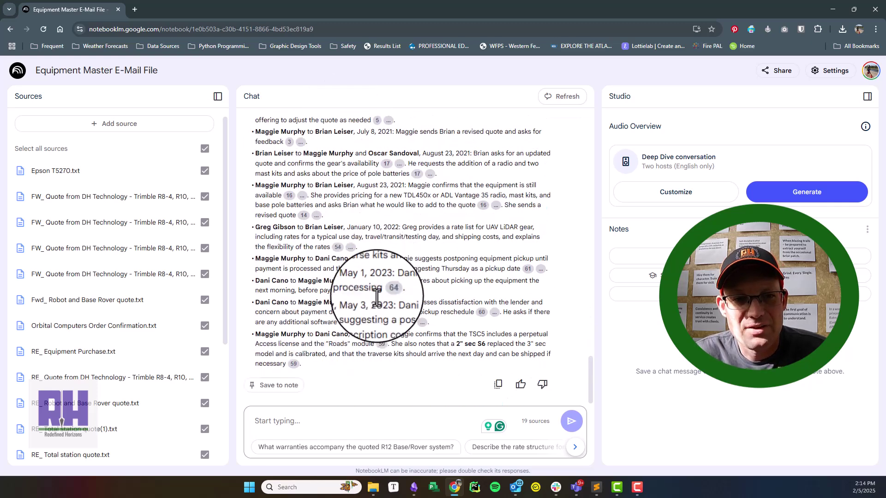
scroll(403, 333, up, 5)
scroll(404, 332, up, 5)
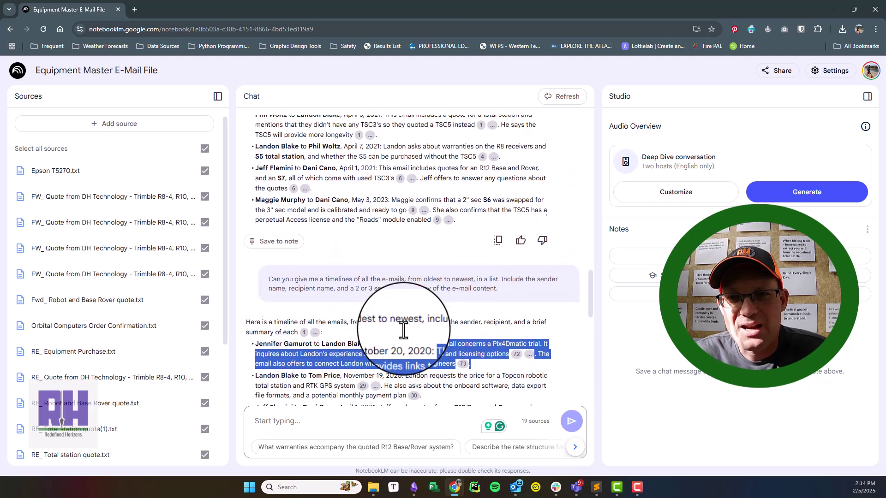
scroll(404, 333, down, 4)
scroll(404, 332, up, 4)
scroll(248, 268, up, 2)
scroll(332, 221, down, 4)
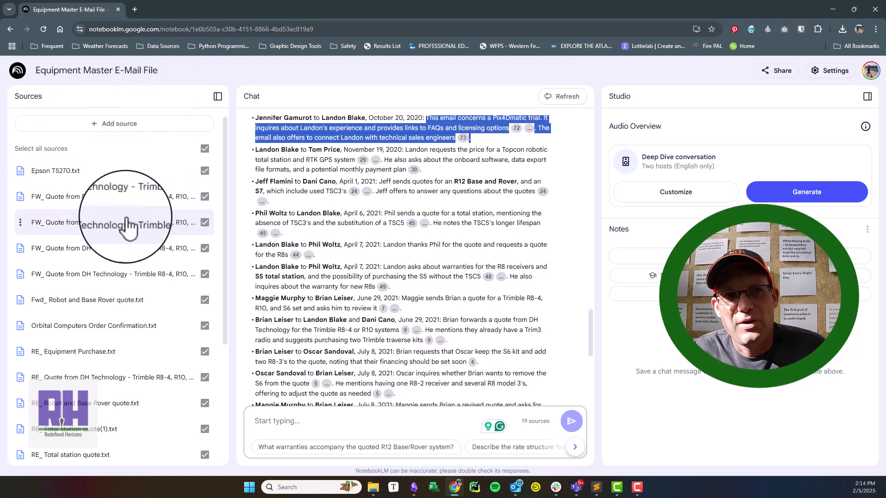
scroll(444, 224, up, 6)
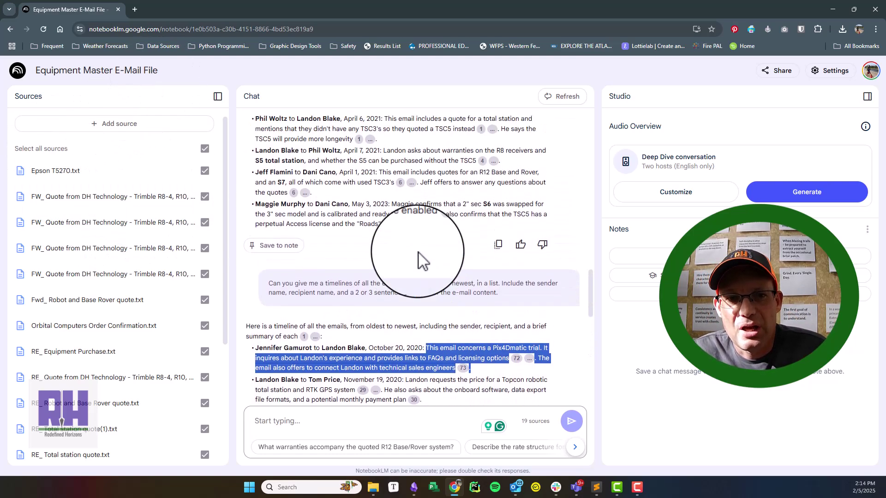
scroll(407, 218, down, 8)
scroll(363, 346, down, 4)
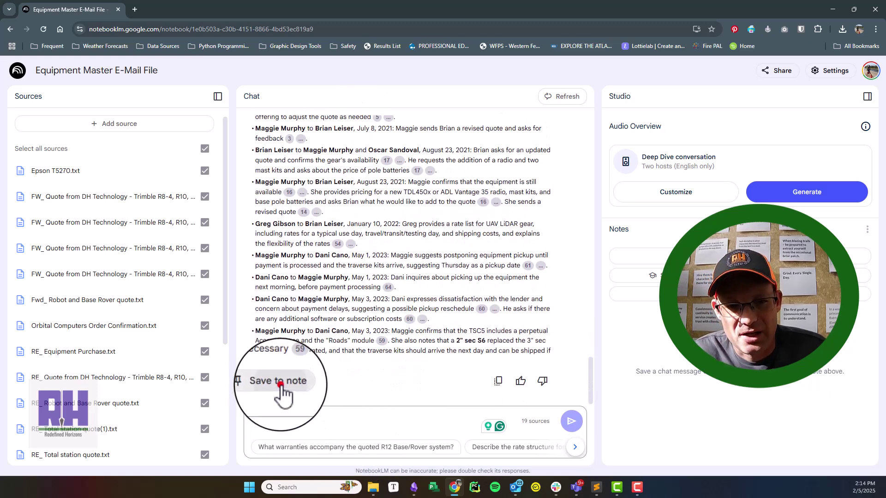
Step: Save the email timeline answer as a note titled 'Chronological E-Mail Summaries'
click(278, 382)
click(670, 318)
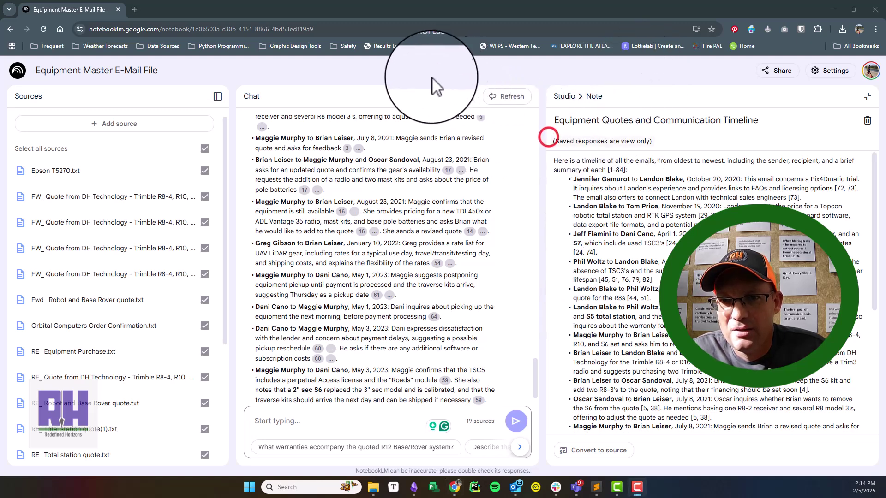
click(636, 121)
key(ctrl+a)
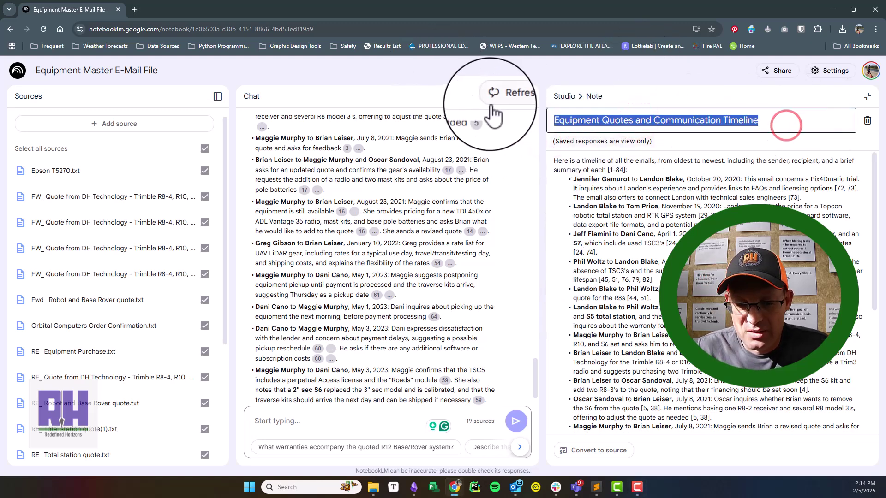
text(Chronological E-Mail Summarie)
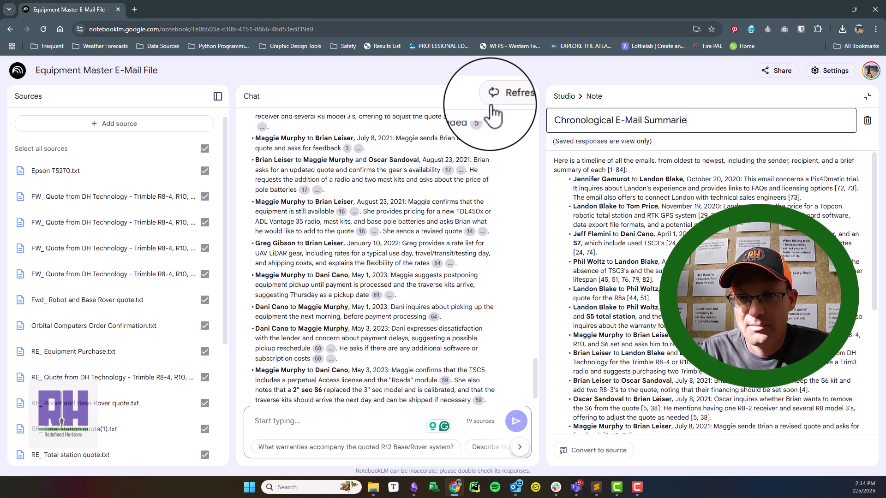
click(729, 99)
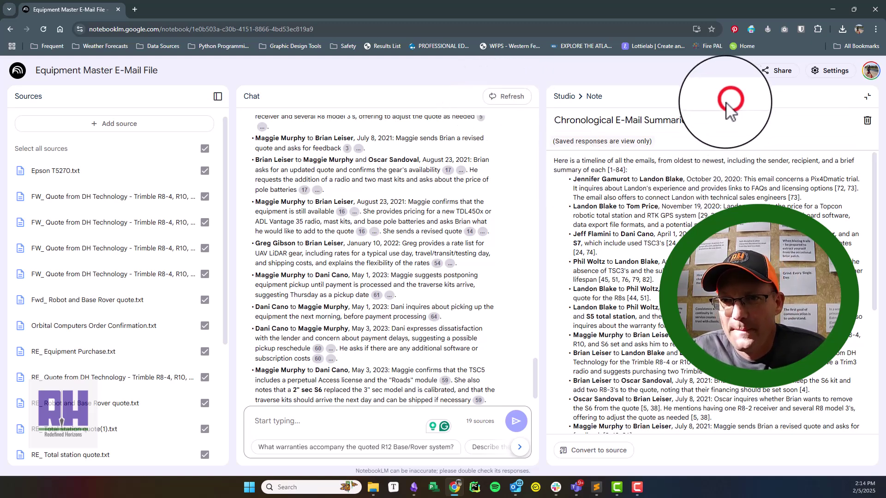
click(561, 96)
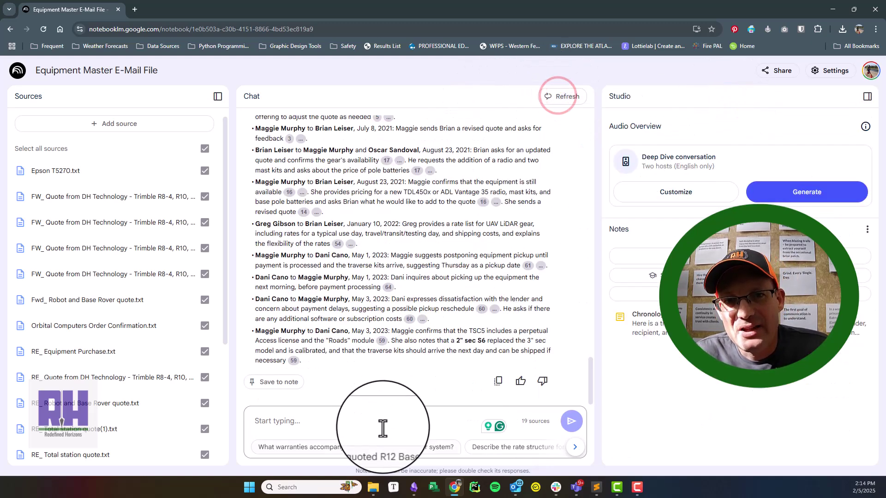
Step: Ask for the same kind of summary for all emails mentioning a total station
click(350, 420)
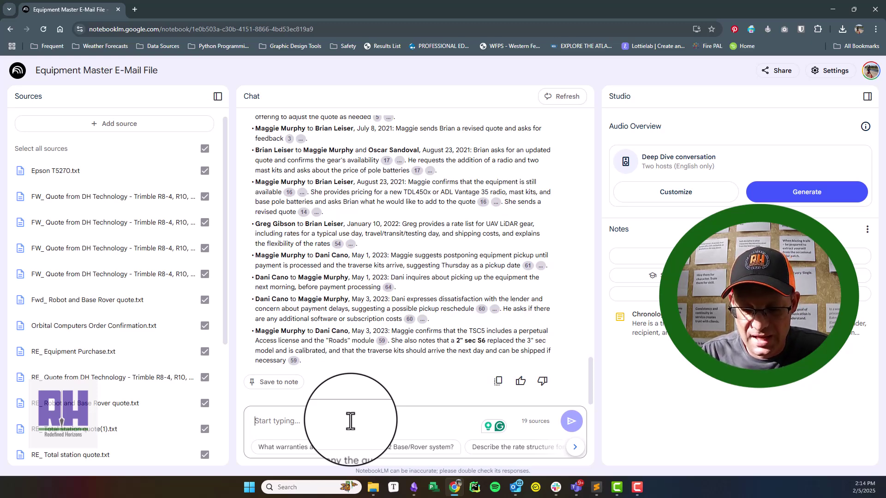
text(Please show me the same type of summary for all e-mail that mention)
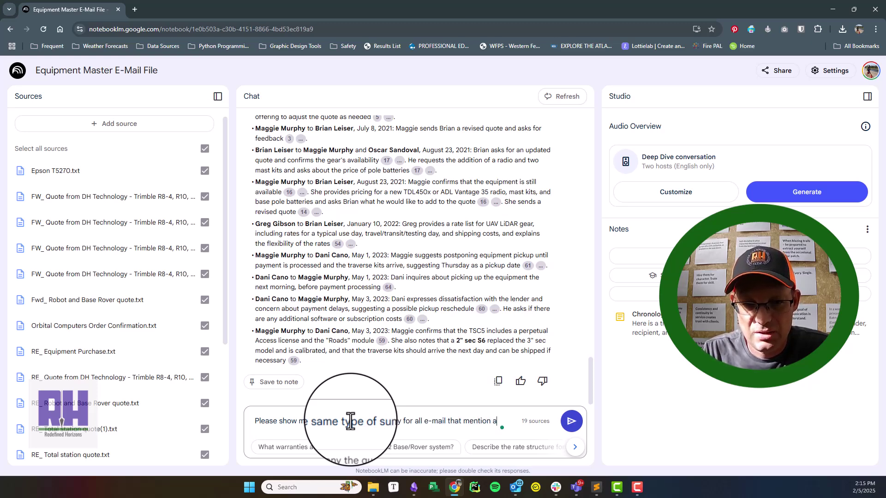
text(al stations.)
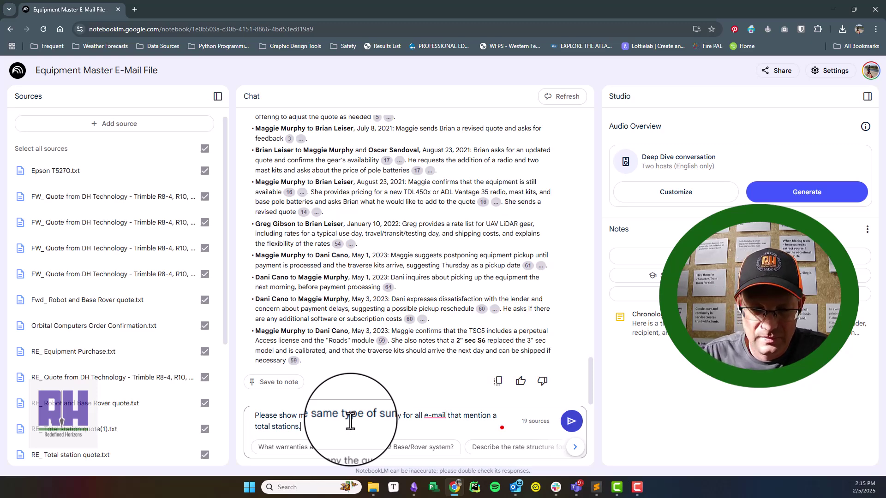
key(Return)
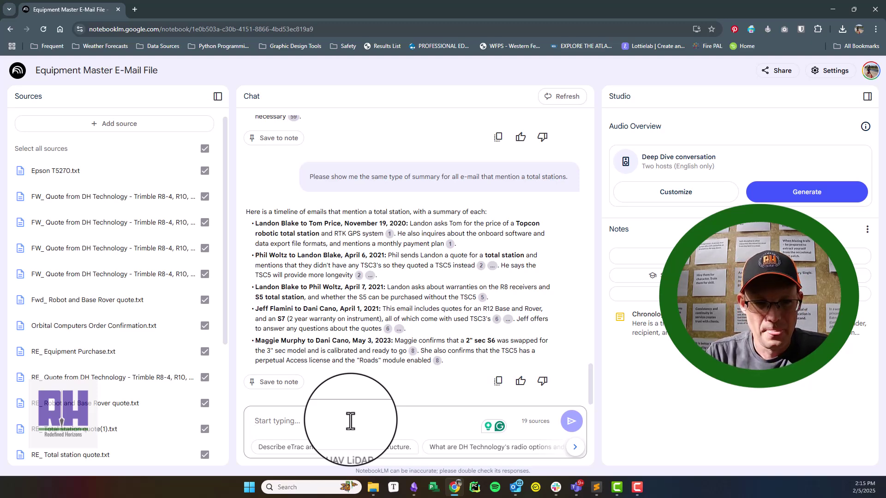
Step: Ask for the same summaries limited to emails sent by one specific sender
text(Please provide)
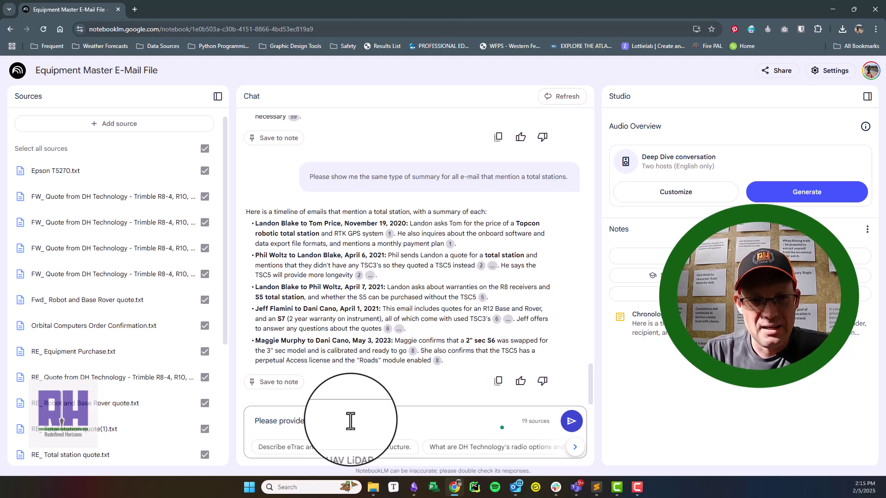
text( same summaries, only for e-mails sent by D)
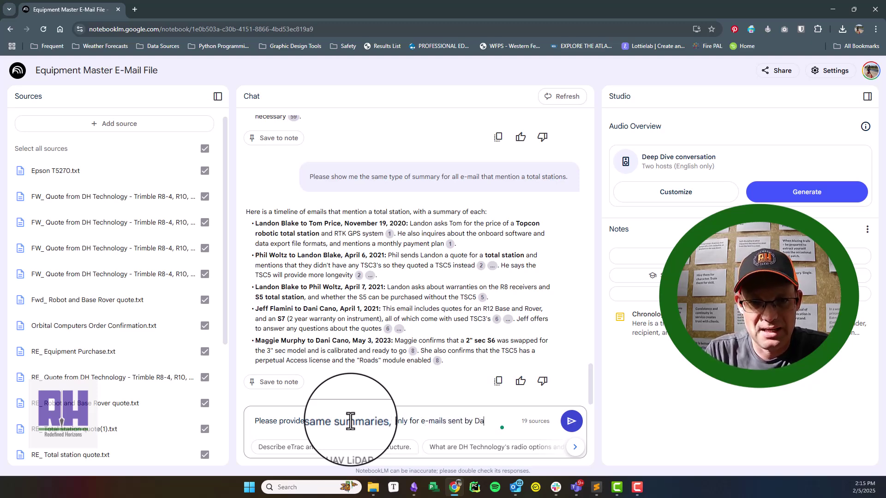
text(ano.)
key(Return)
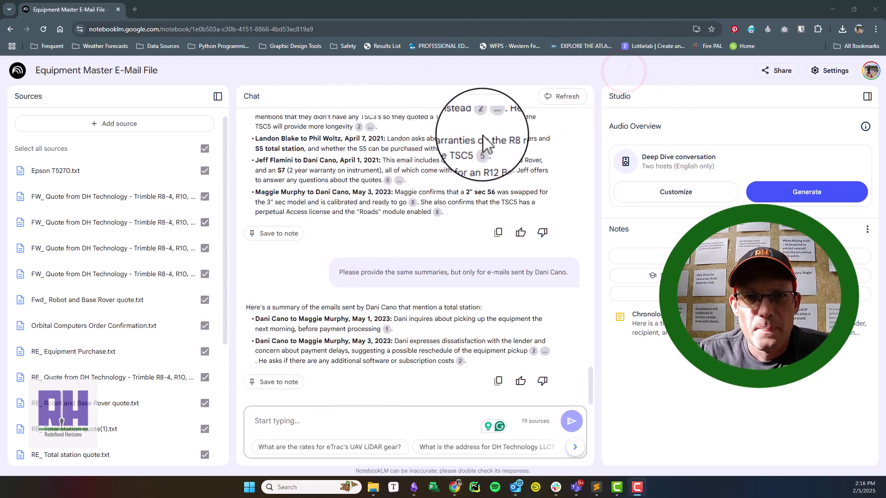
scroll(323, 279, up, 1)
scroll(323, 279, up, 10)
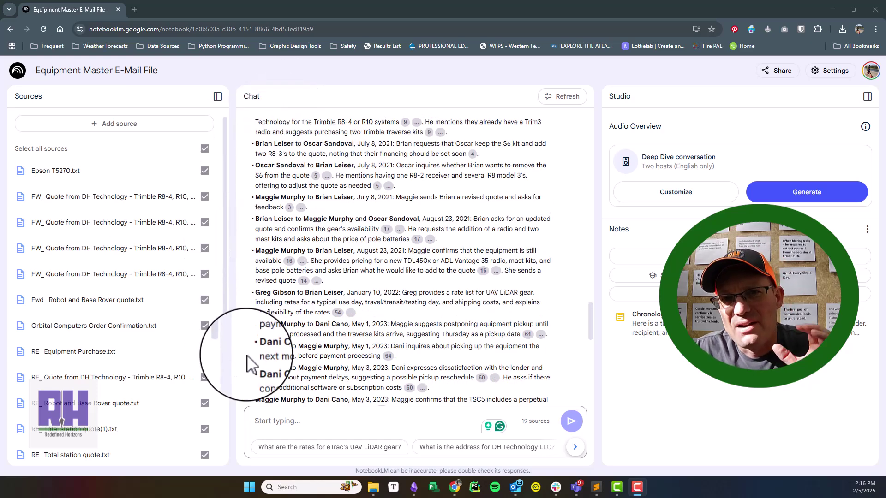
Step: Go back to the notebook list and open the Bellevue Ranch West Master Email File notebook
click(11, 29)
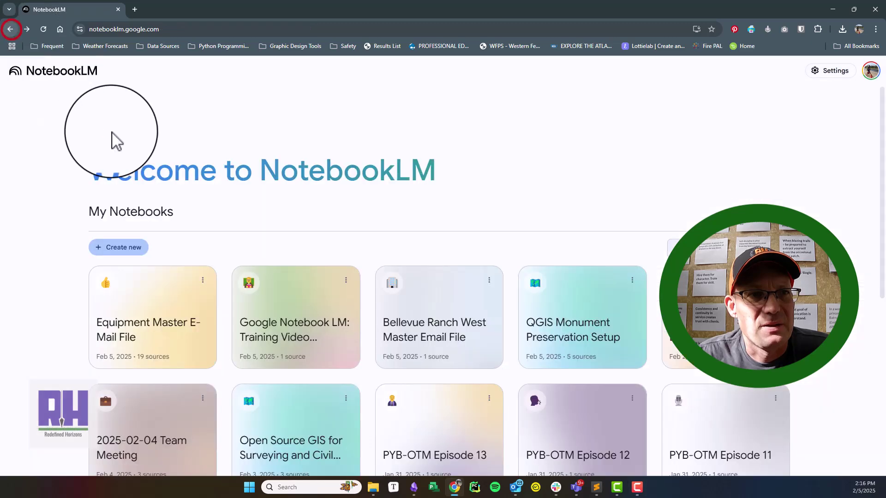
click(414, 306)
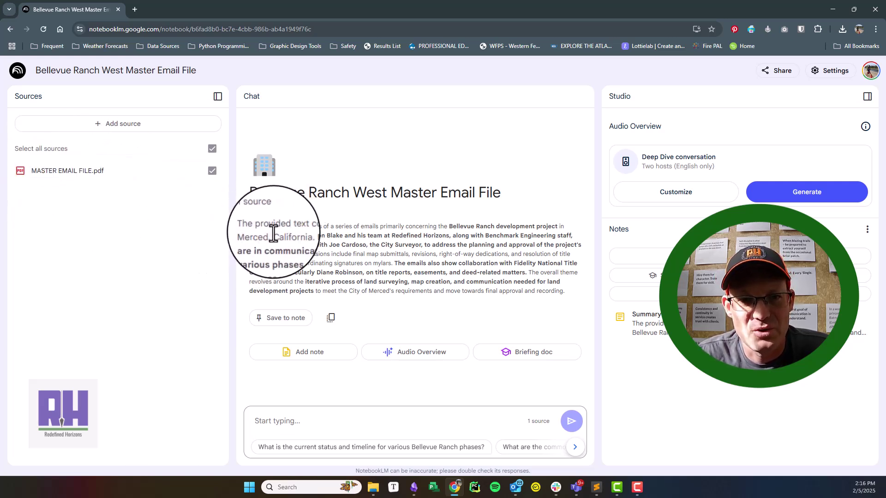
drag(249, 227, 582, 303)
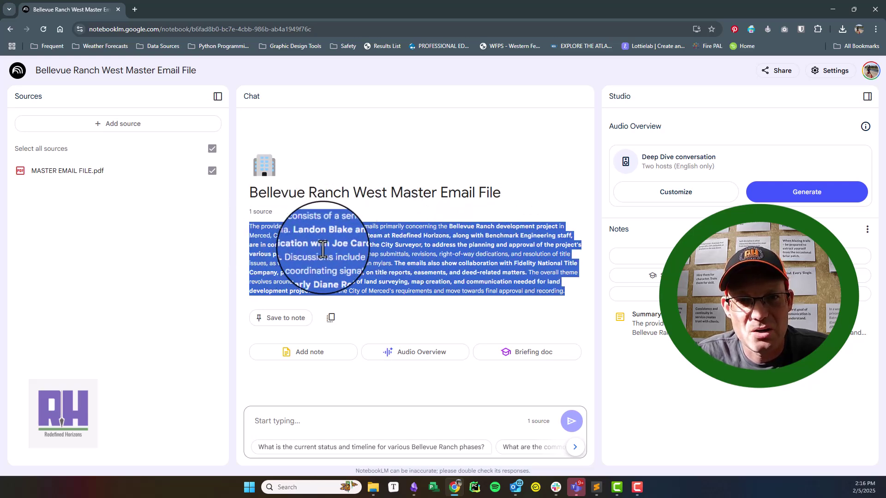
click(393, 420)
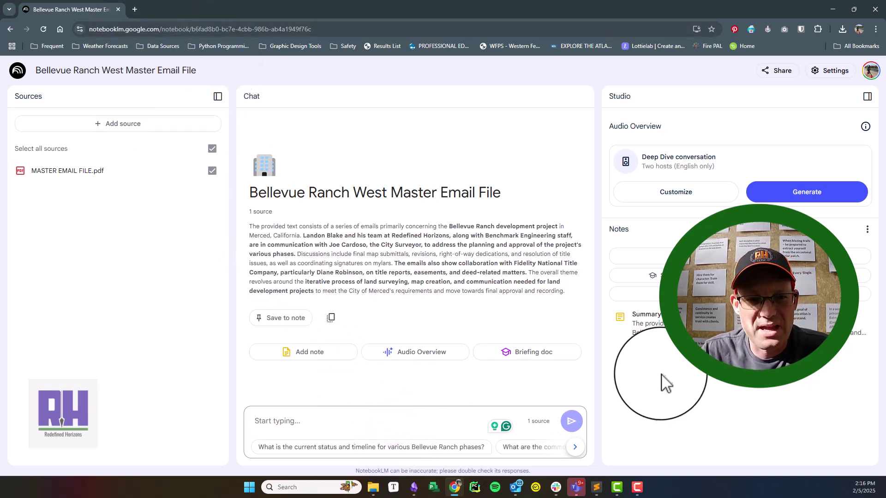
Step: Paste the email timeline prompt, correct 'timelines' to 'timeline', and send it
text(Can you give me a timelines of all the e-mails, from oldest to newest, in a list. Include the sender name, recipient name, and a 2 or 3 sentence summary of the e-mail content.)
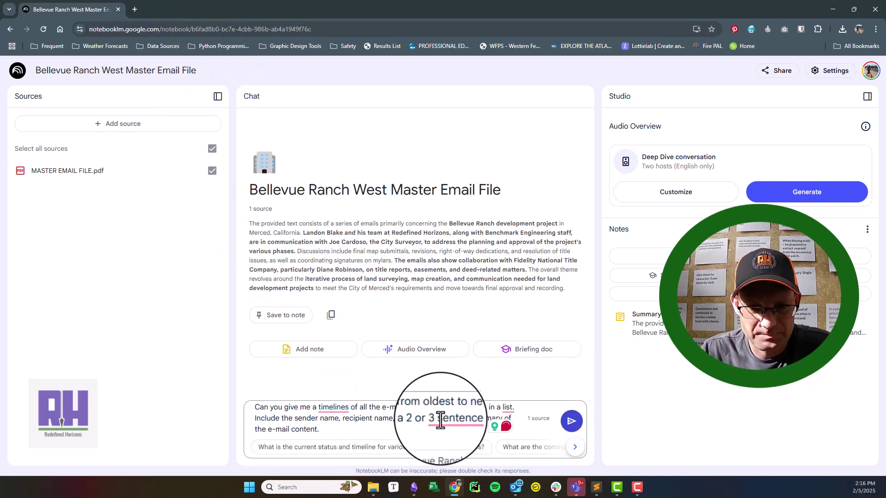
right_click(336, 407)
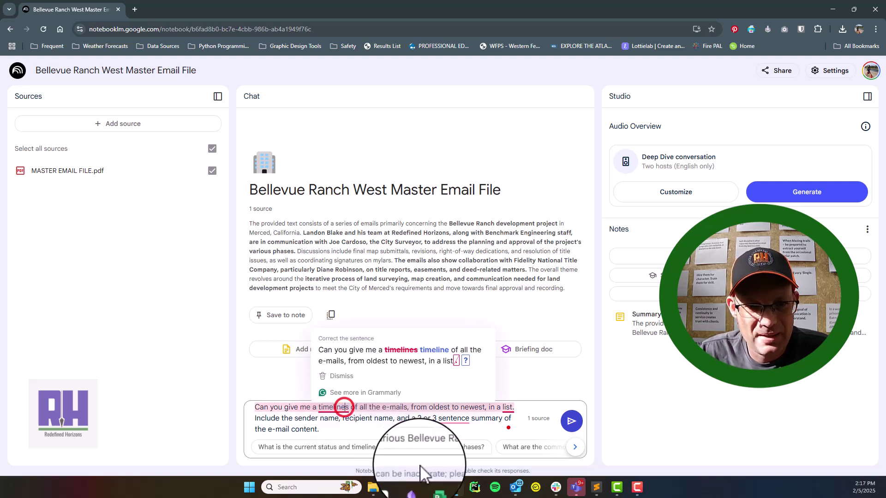
click(369, 297)
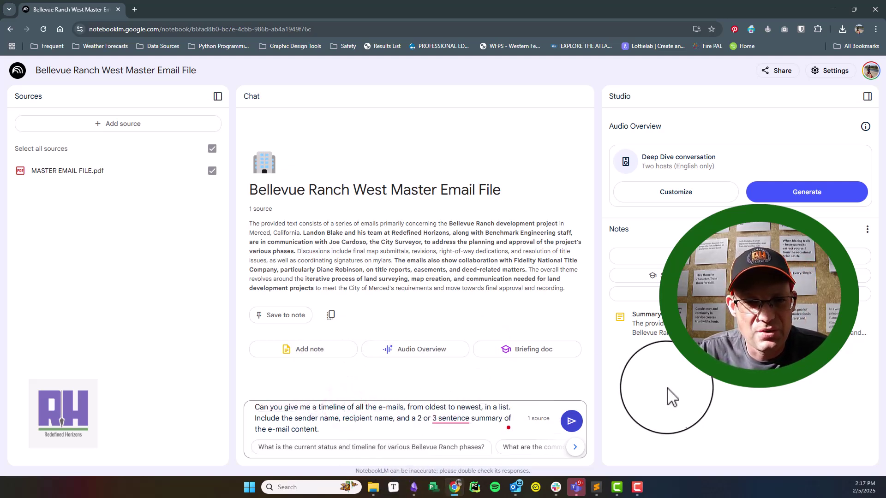
click(571, 422)
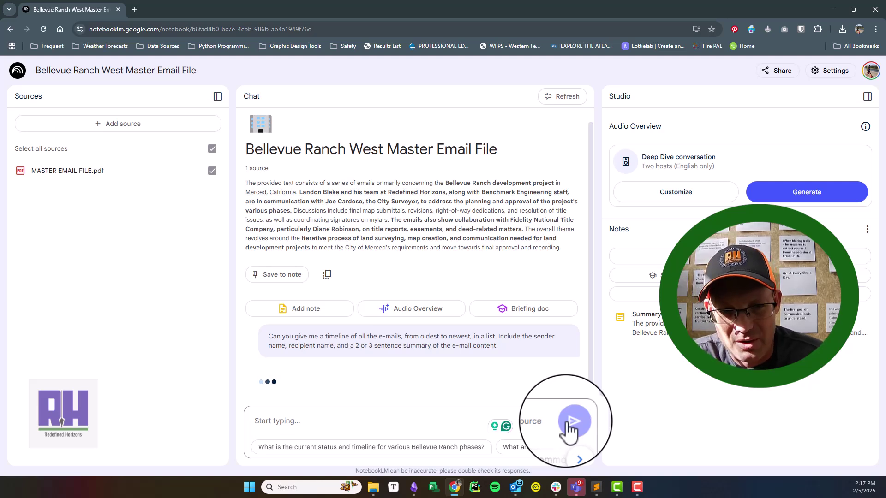
click(623, 71)
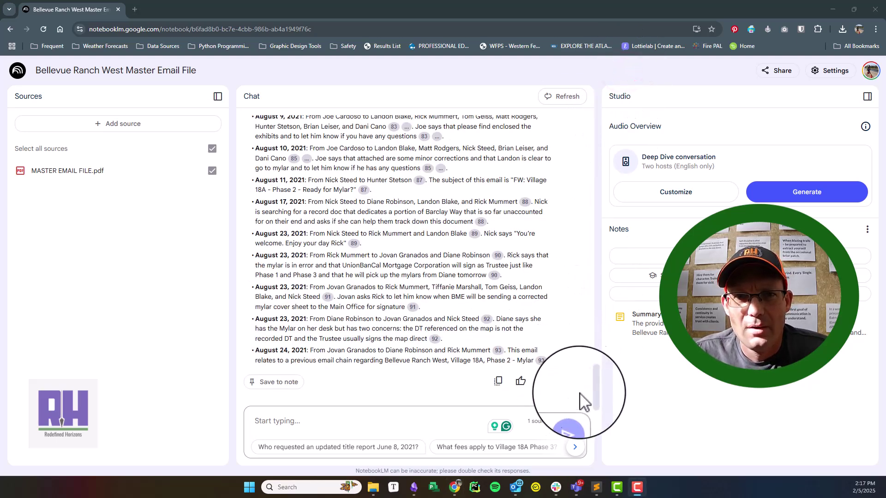
drag(591, 401, 596, 173)
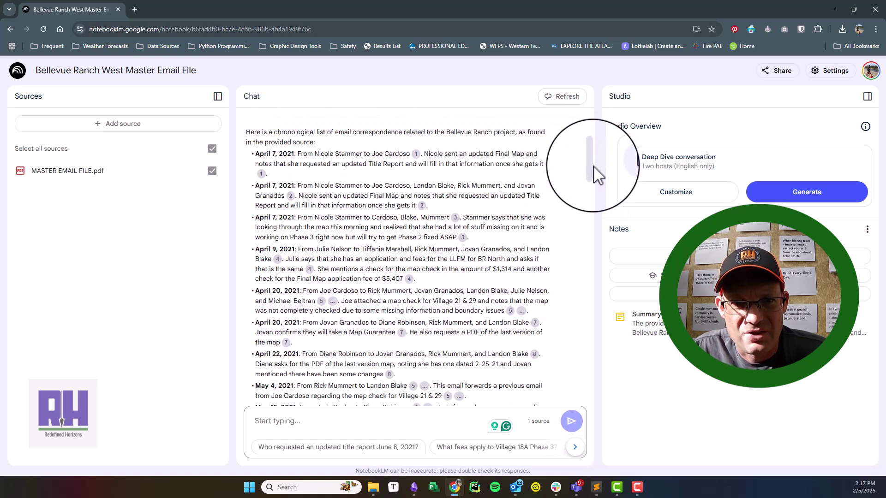
scroll(427, 261, down, 1)
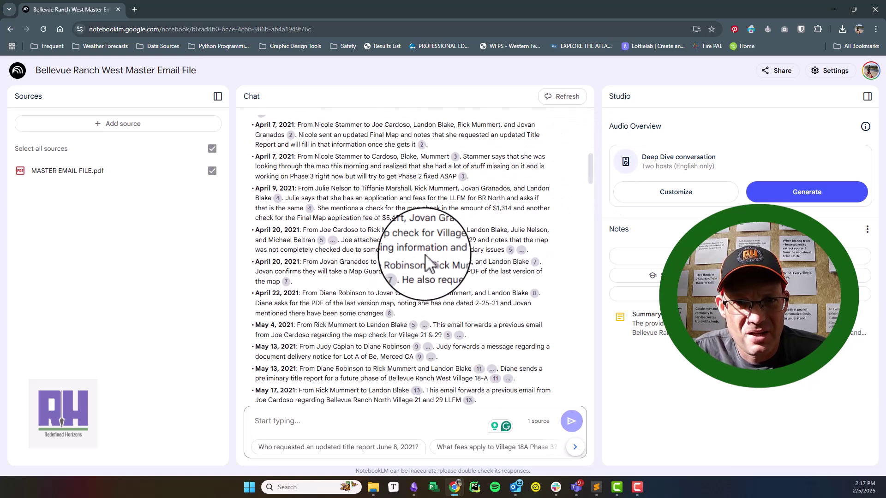
scroll(427, 261, down, 1)
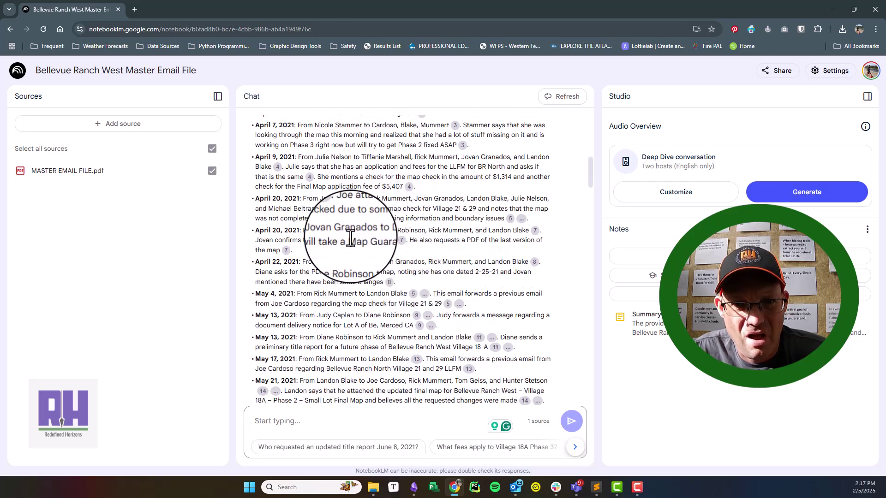
scroll(350, 237, down, 12)
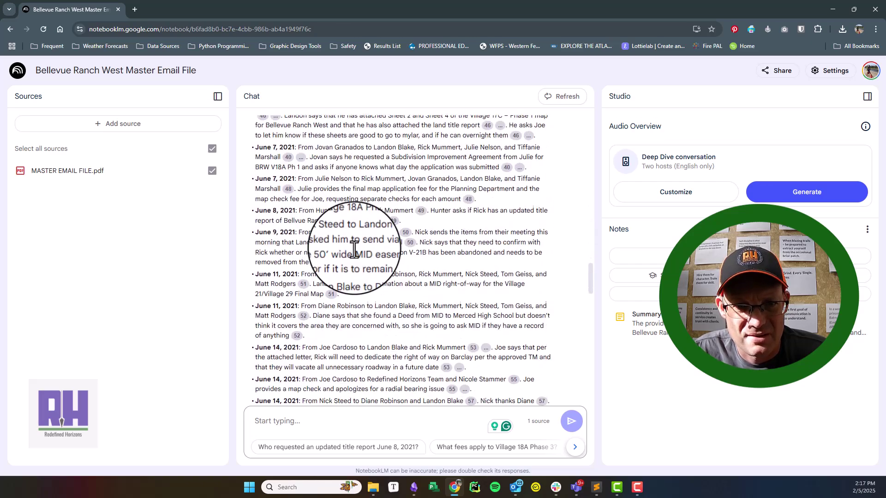
scroll(354, 249, down, 15)
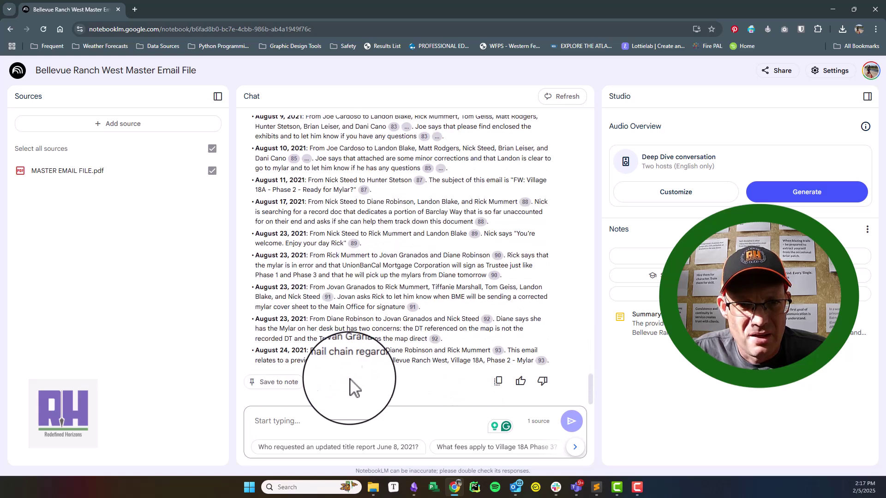
click(338, 425)
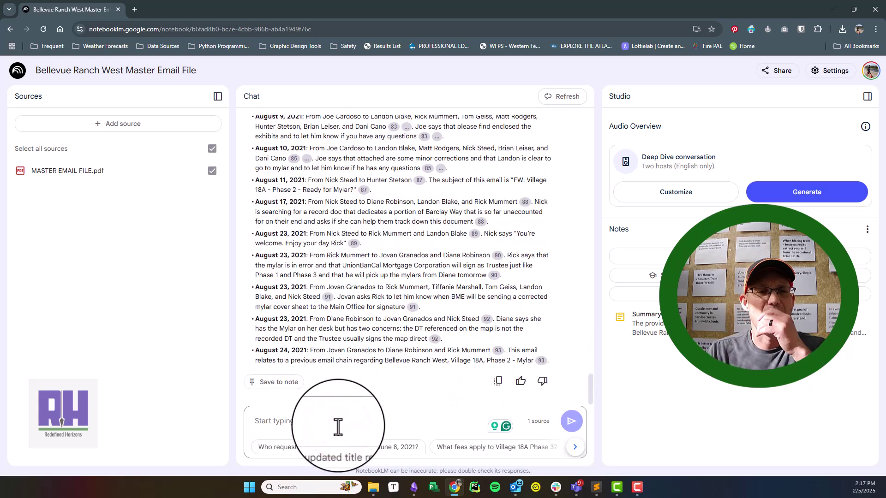
Step: Save the Bellevue Ranch timeline answer as a note retitled 'Chronological E-Mail Summaries'
click(287, 382)
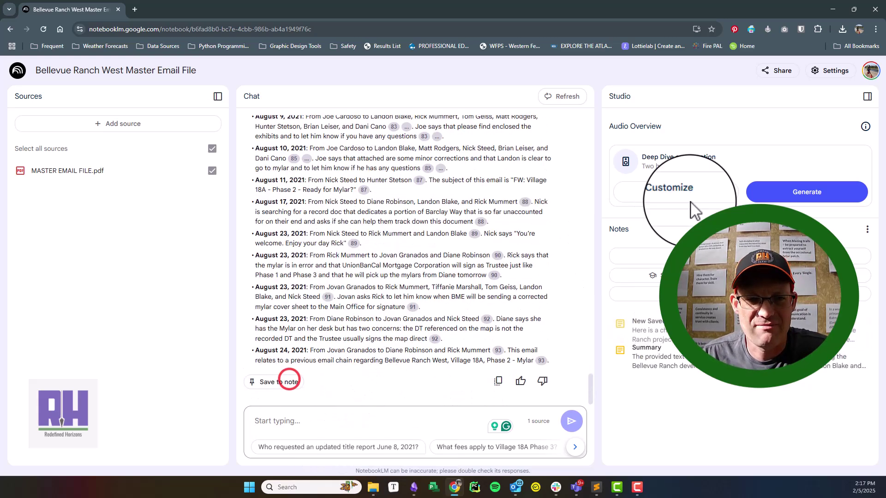
click(644, 323)
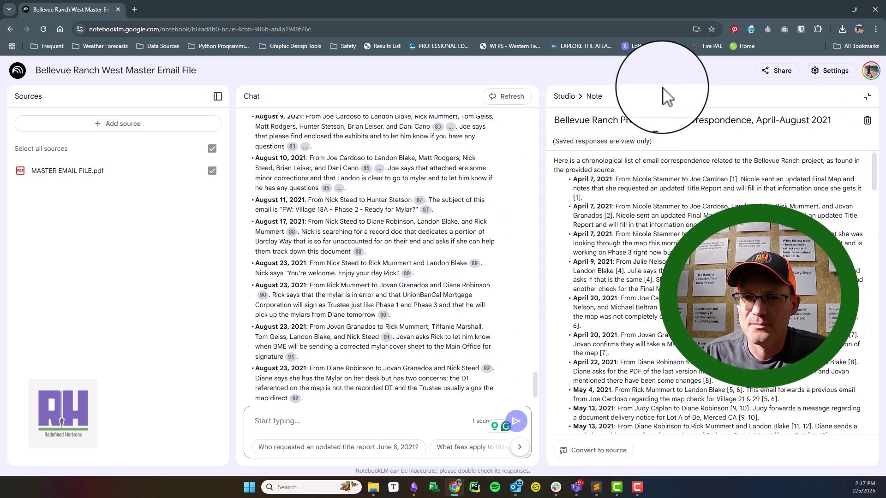
triple_click(833, 120)
text(C)
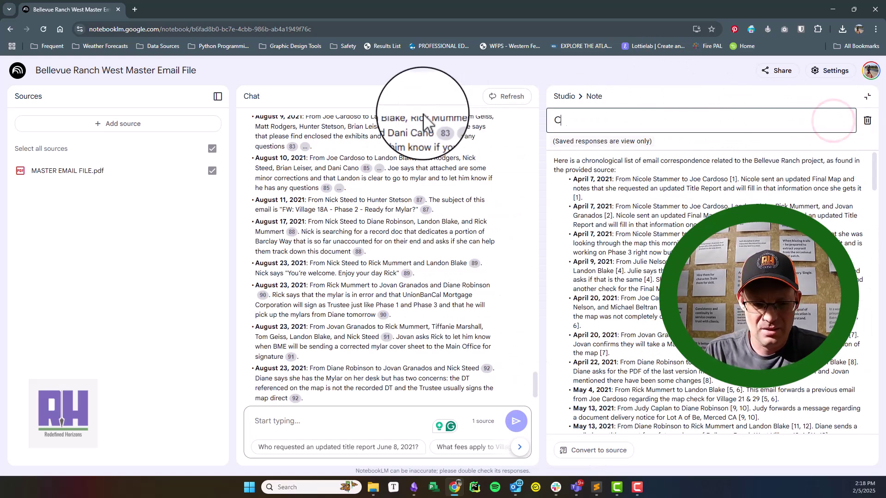
text(hronological E-M)
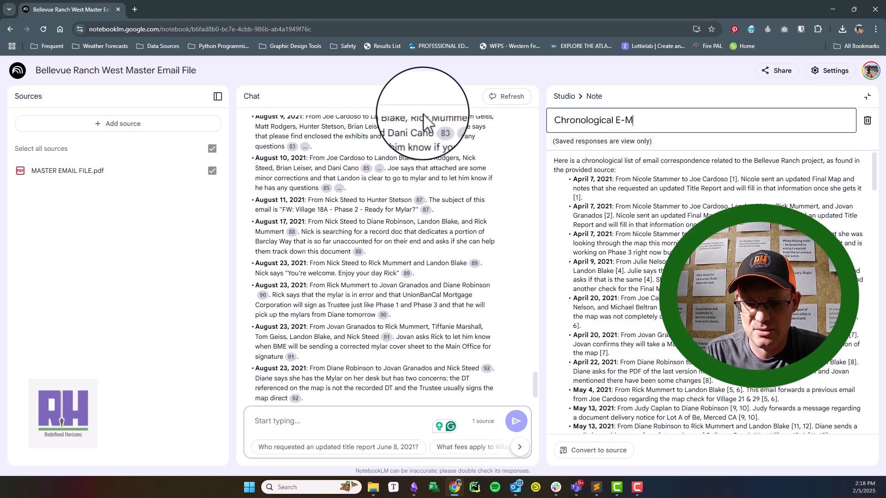
text(ail Summaries)
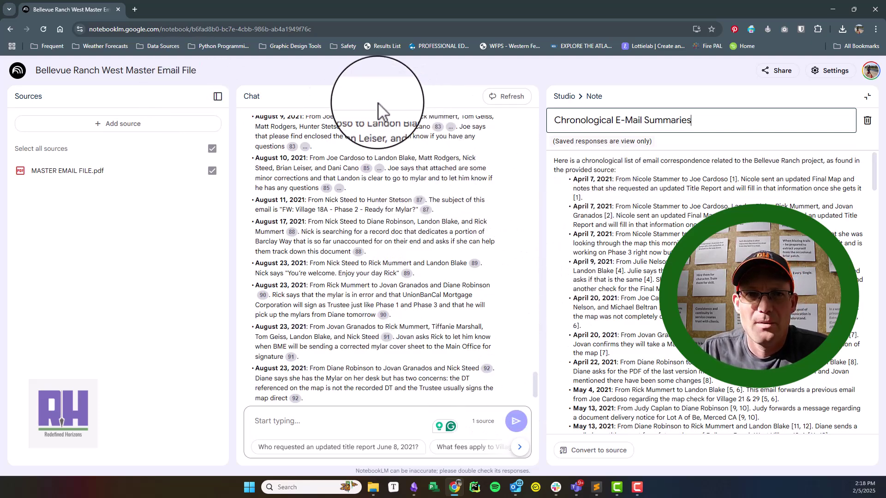
Step: Ask for the same summaries of all emails about delivering files to the City of Merced
click(564, 96)
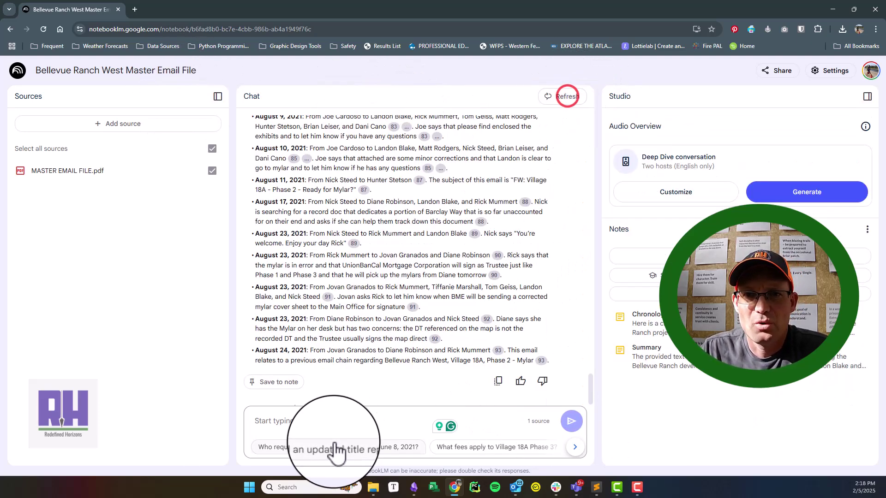
click(335, 423)
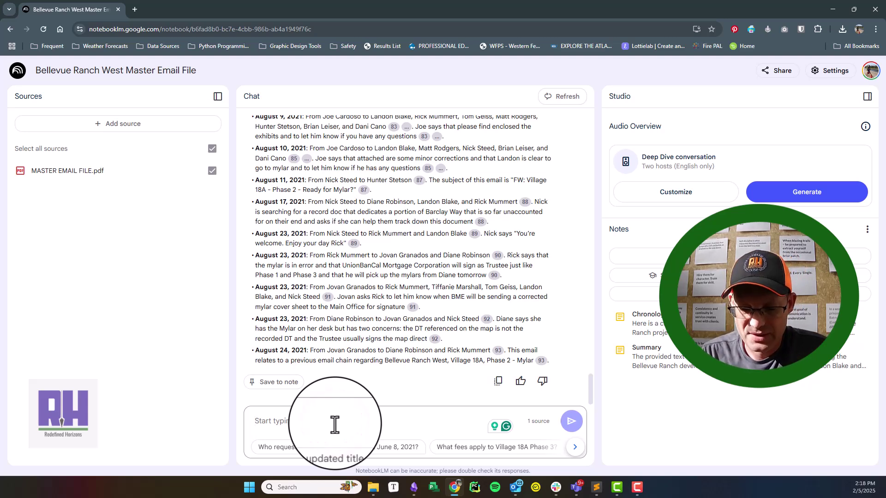
text(Please provide th)
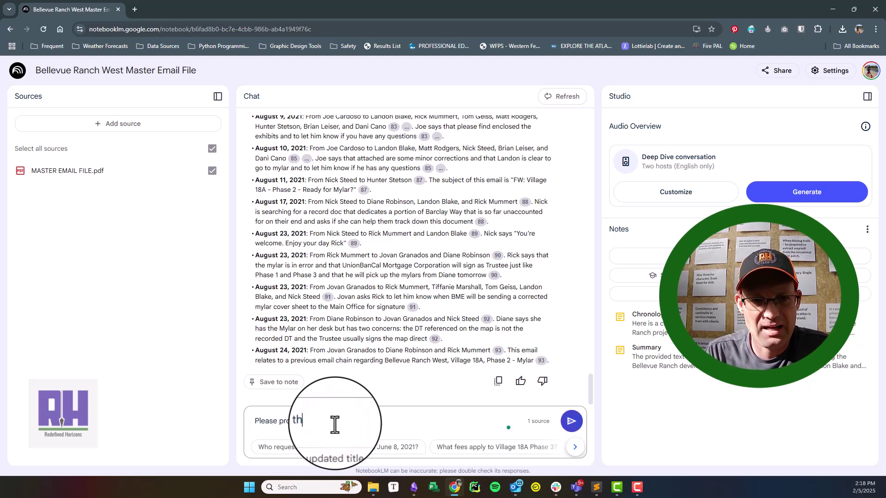
text(e same type of)
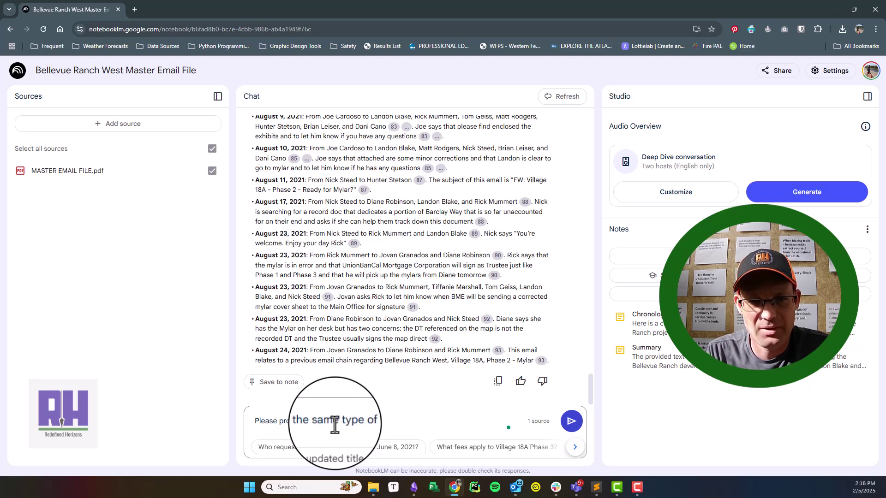
text( summaries for all e)
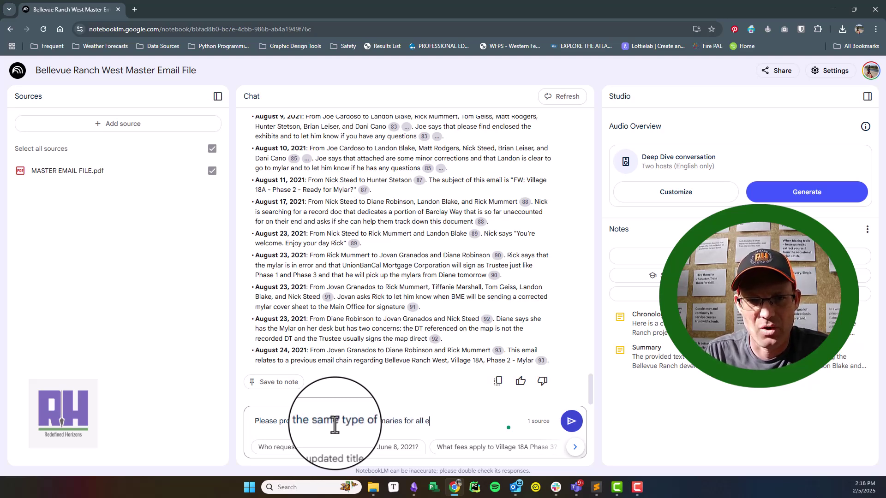
text(-mails)
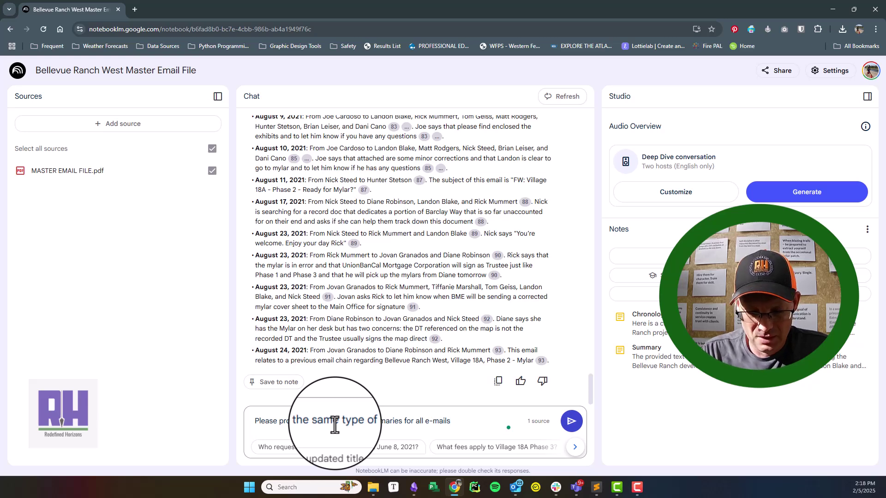
text( that ta)
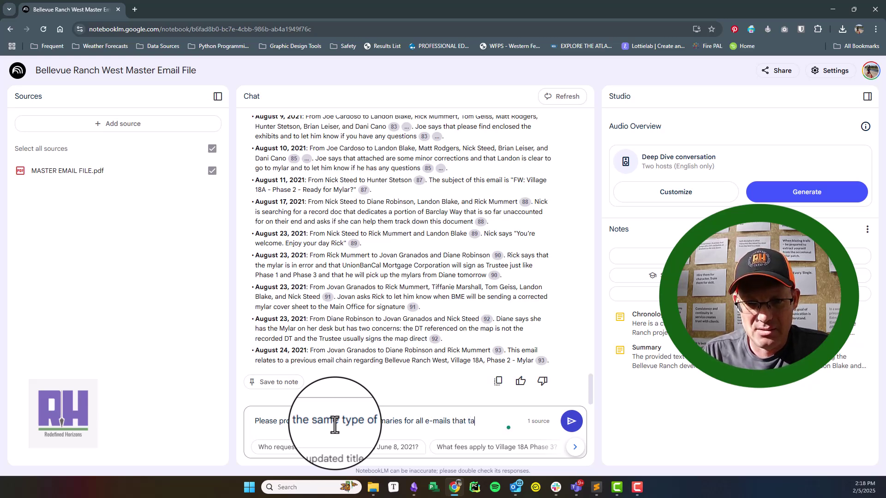
text(lk about deliverin)
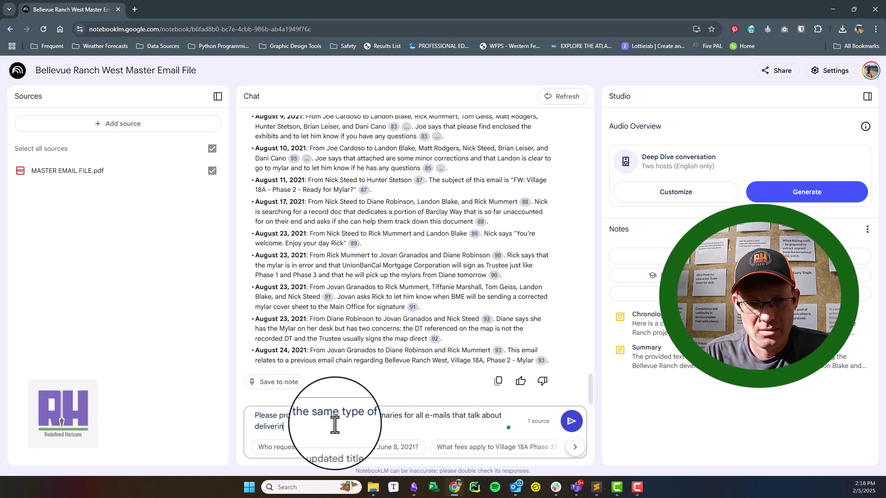
text(g or providing files to the City of Merced.)
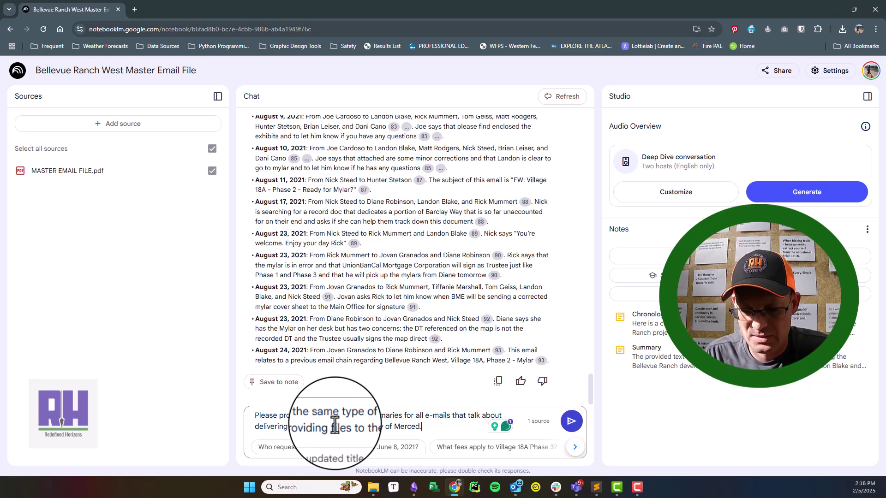
key(Return)
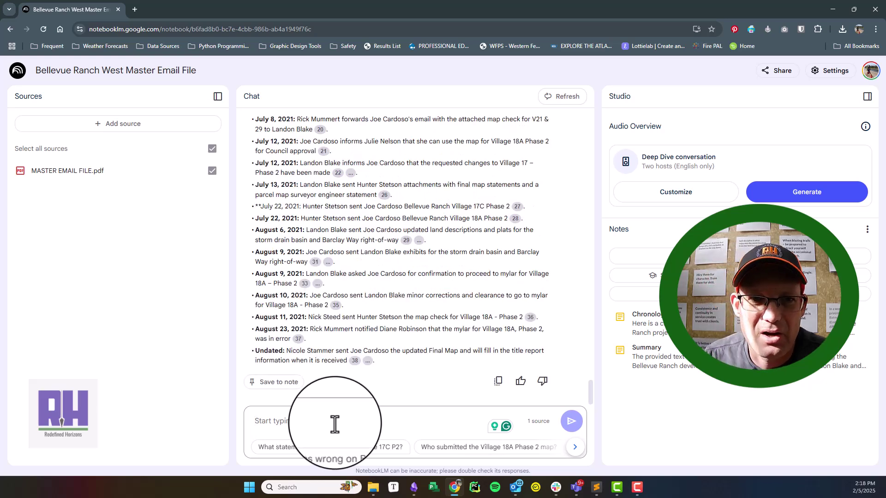
Step: Review the City of Merced summaries and delete a wrongly pasted prompt from the question box
scroll(406, 300, up, 4)
scroll(415, 217, up, 3)
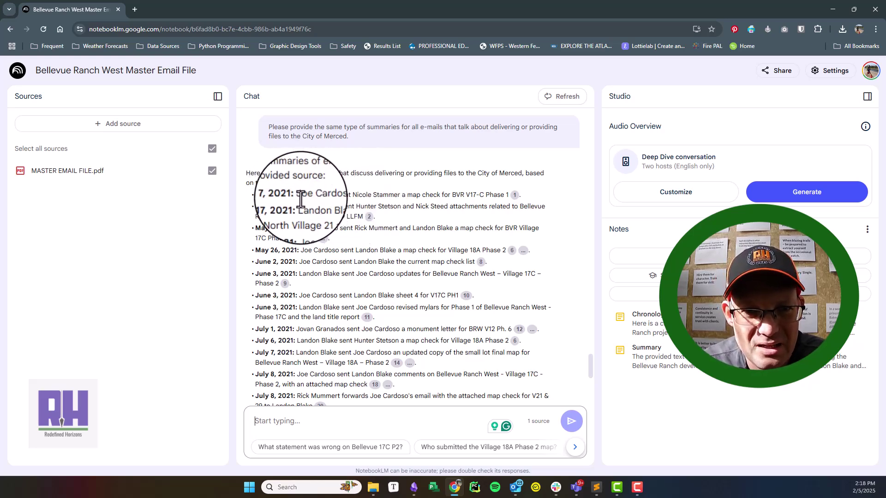
scroll(364, 328, down, 4)
scroll(364, 328, down, 2)
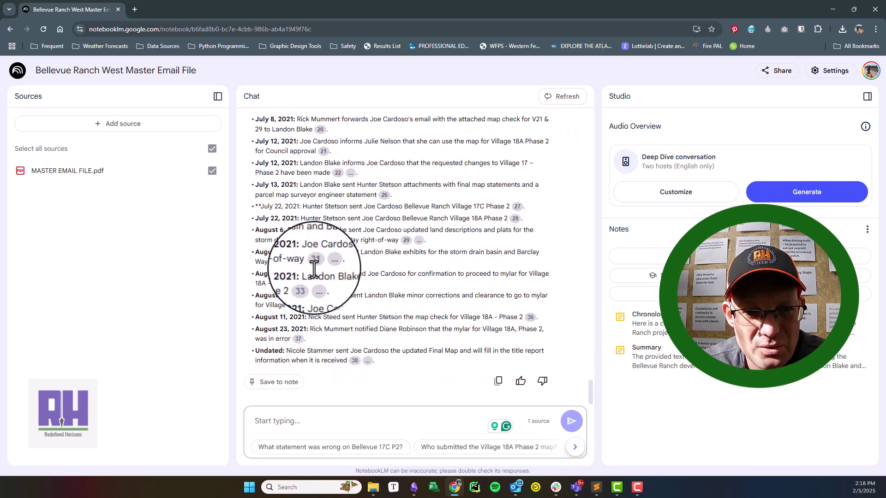
click(348, 429)
key(ctrl+v)
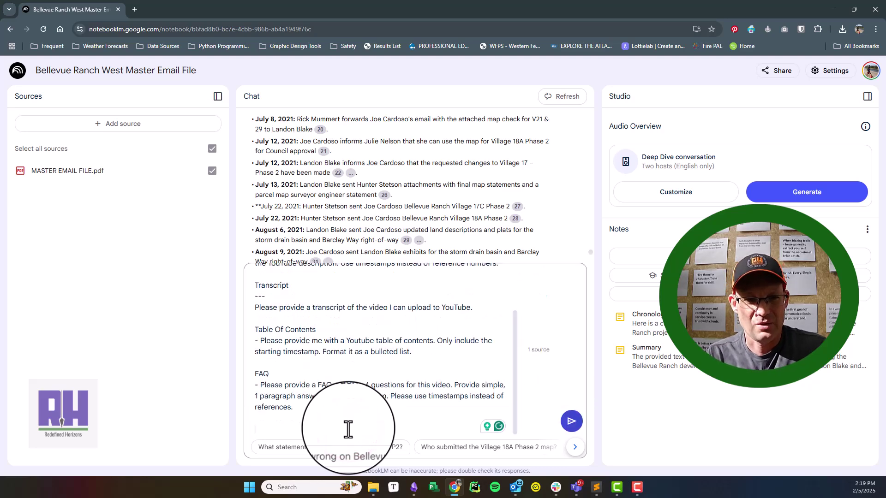
drag(349, 418, 250, 301)
key(BackSpace)
Step: Copy the earlier City of Merced file-delivery request text from the chat
scroll(366, 366, up, 10)
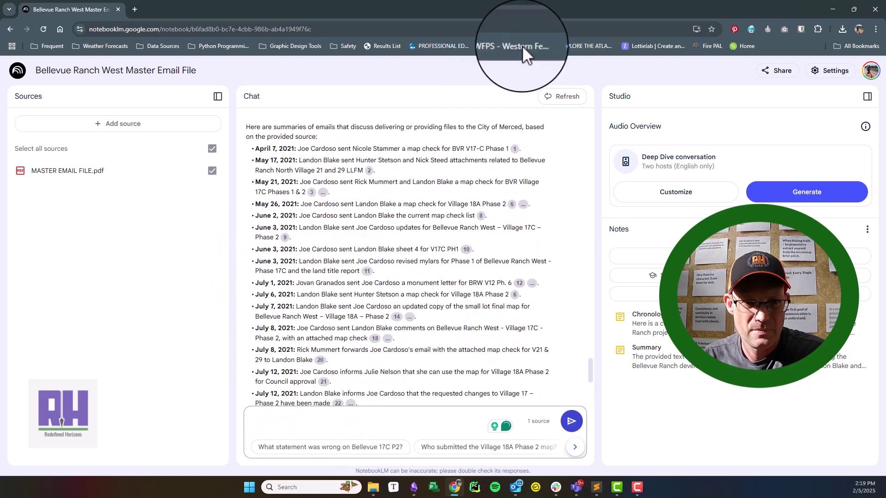
scroll(406, 162, up, 2)
drag(360, 184, 270, 174)
key(ctrl+c)
scroll(356, 293, down, 5)
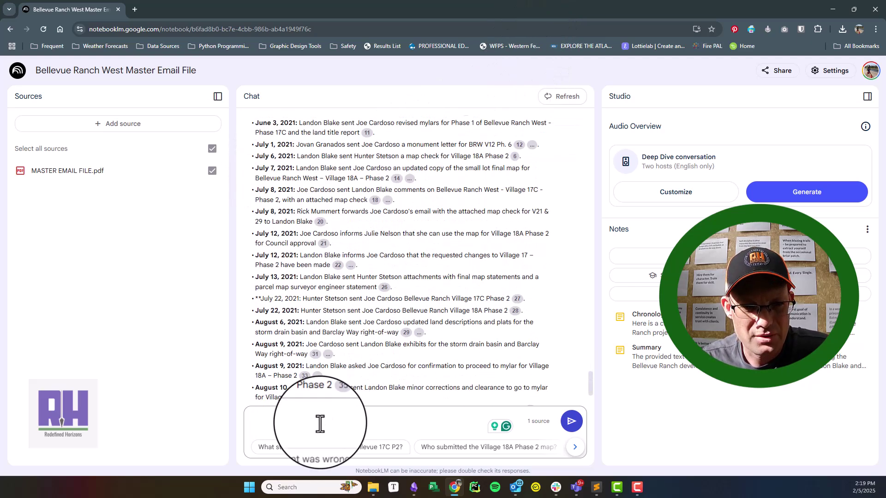
Step: Resend the City of Merced file-delivery request, excluding e-mails from City staff
click(326, 422)
key(ctrl+v)
click(256, 419)
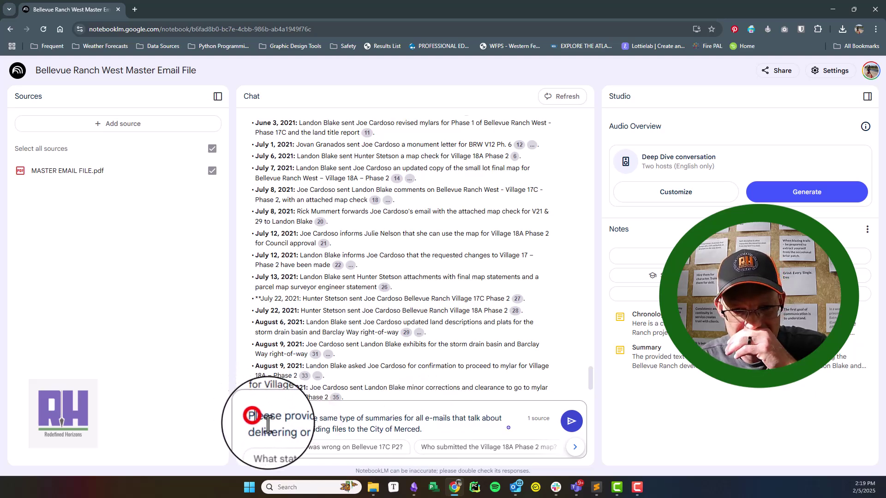
text(I)
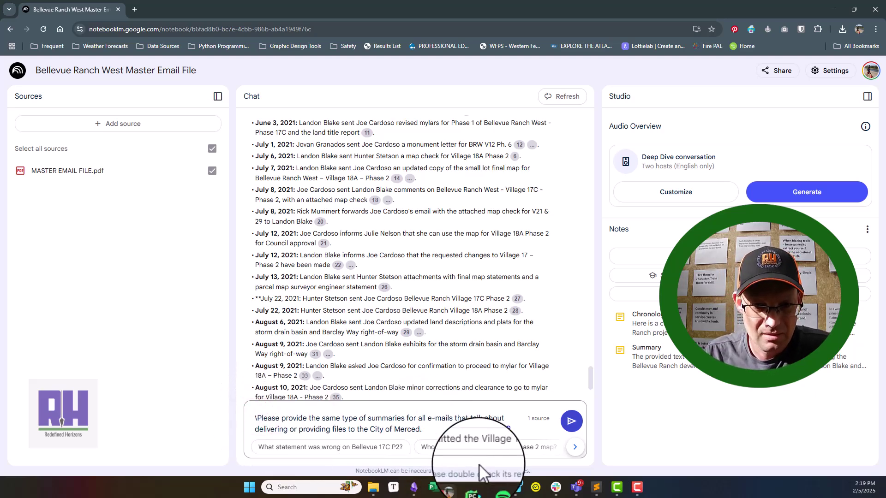
key(BackSpace)
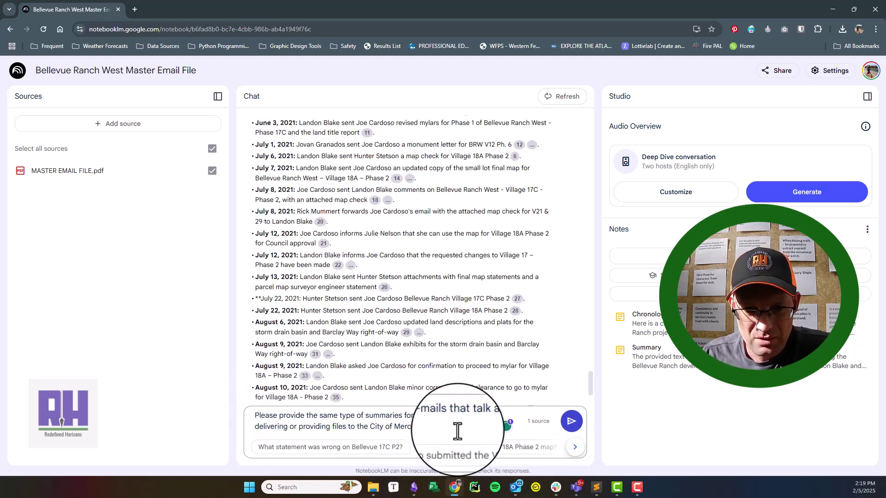
click(458, 432)
text(Don't inc)
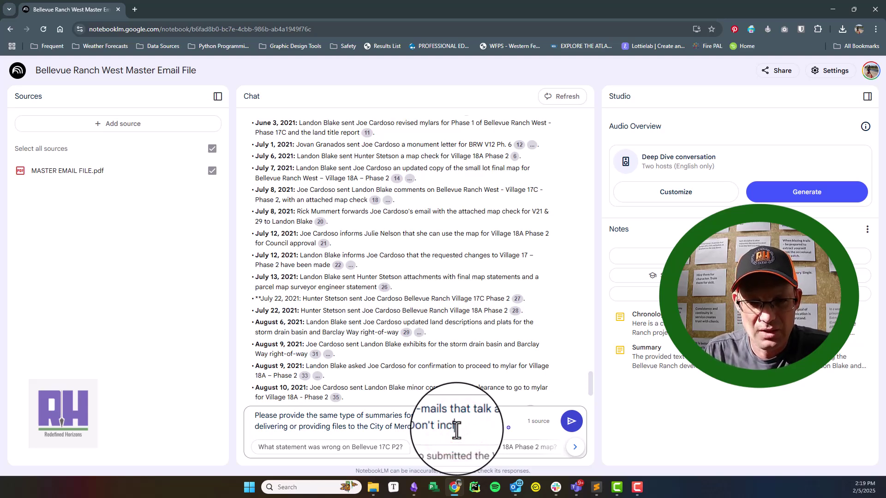
text(lude e-ma)
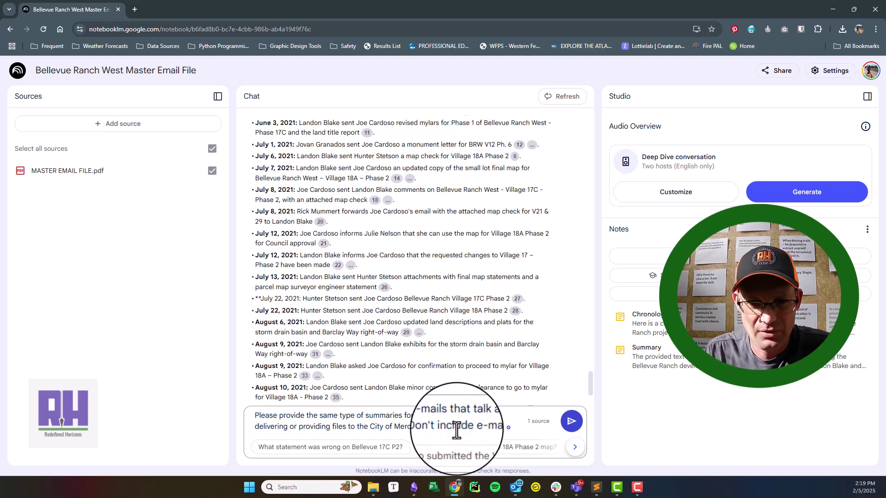
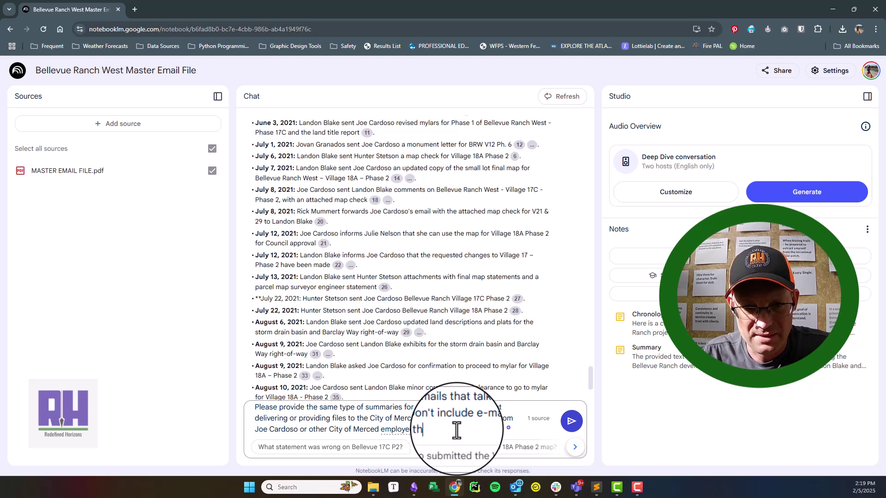
text(e list.)
key(Return)
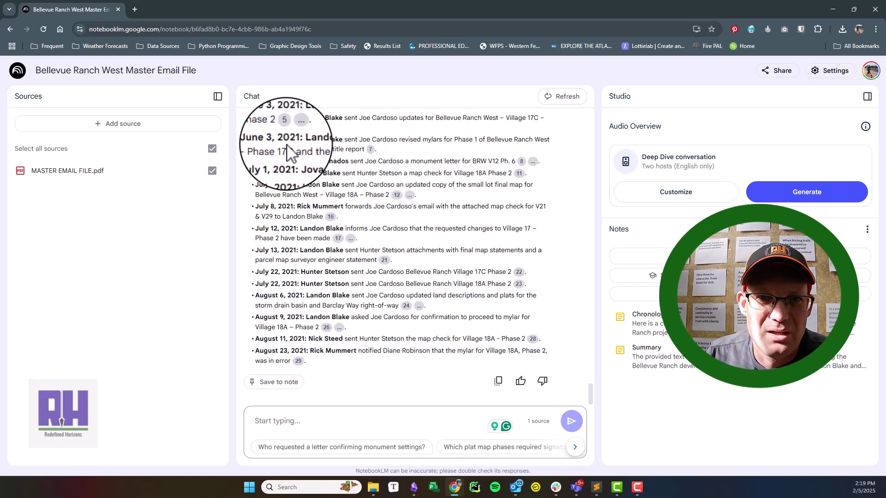
Step: Ask the chat to repeat the file-delivery list with each e-mail's subject line in parentheses
scroll(307, 277, up, 2)
scroll(340, 211, up, 2)
scroll(326, 223, down, 4)
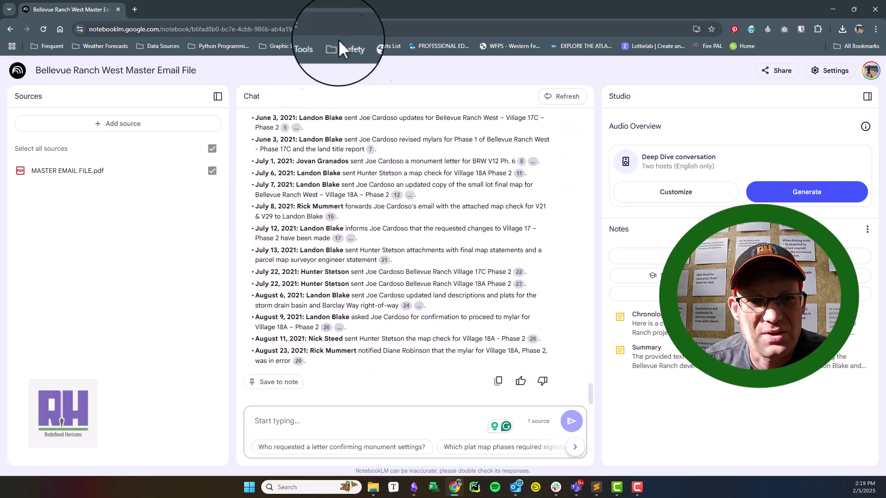
scroll(316, 277, up, 5)
scroll(336, 277, down, 6)
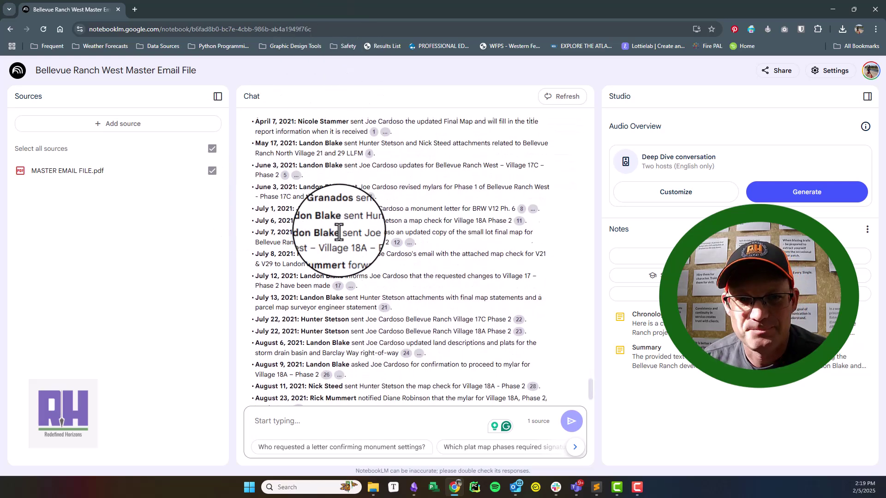
click(322, 426)
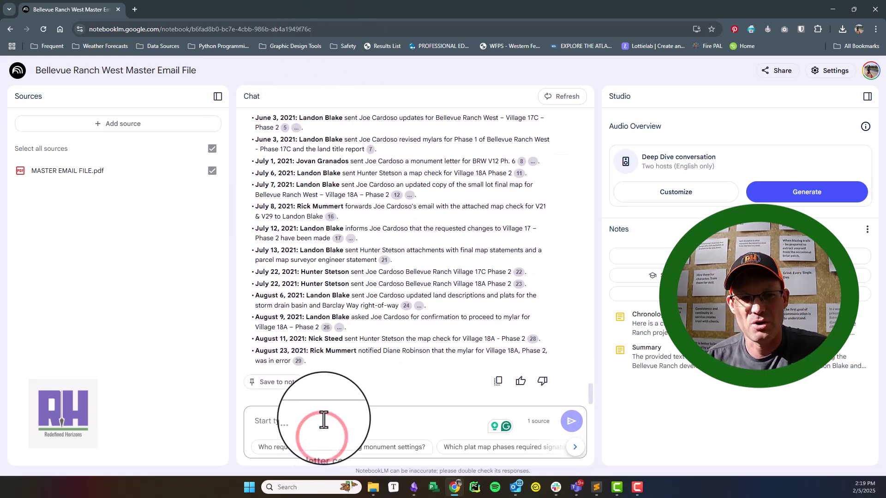
text(Please provide that a)
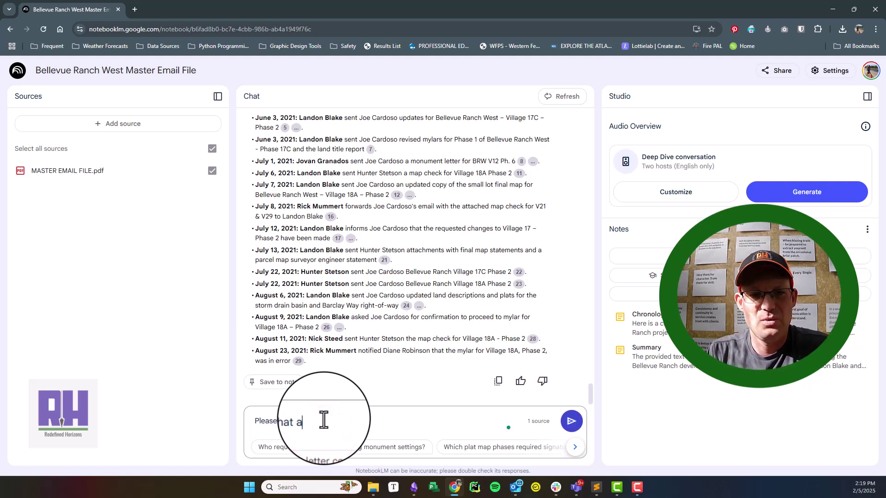
text(gai)
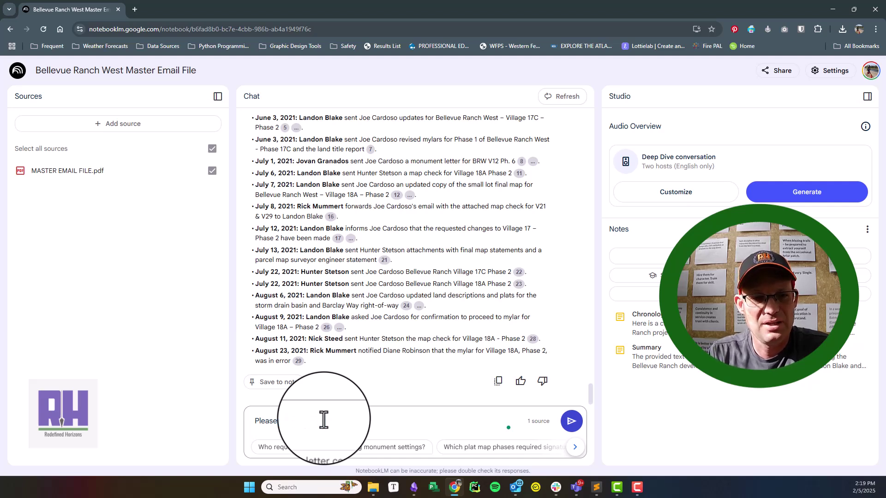
text(e that s)
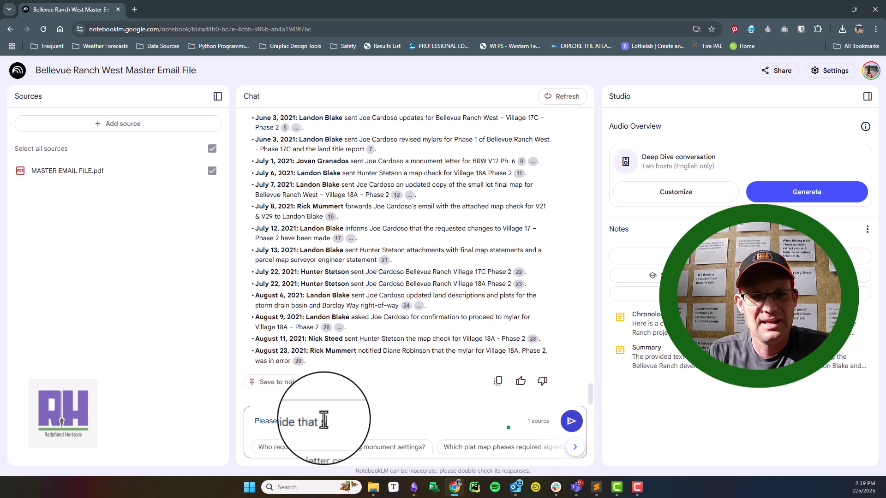
text(ame list again, but with the e-mail subject)
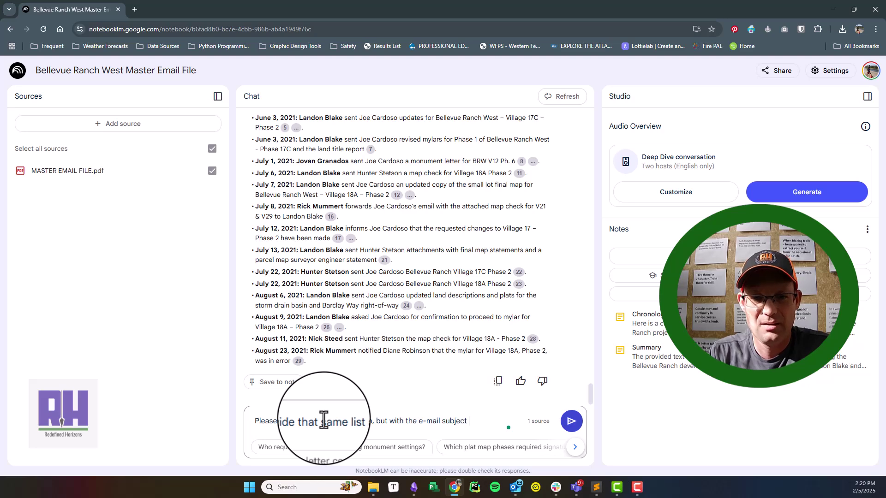
text(line in par)
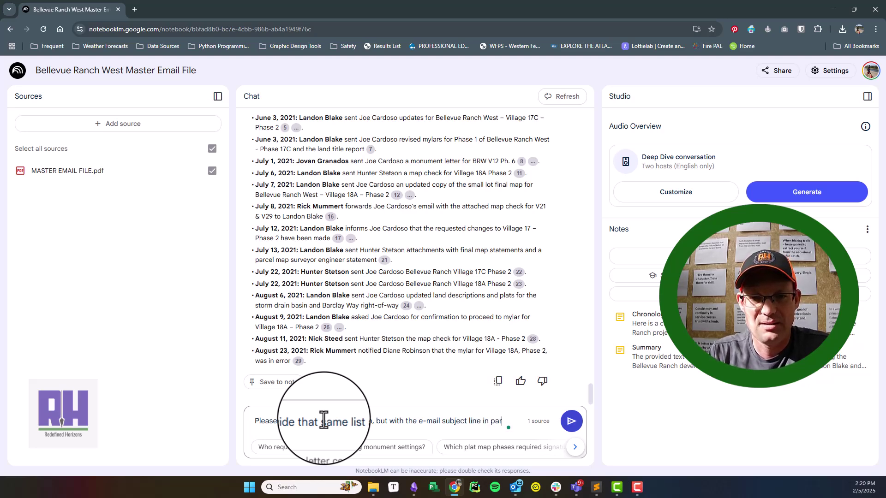
text(at)
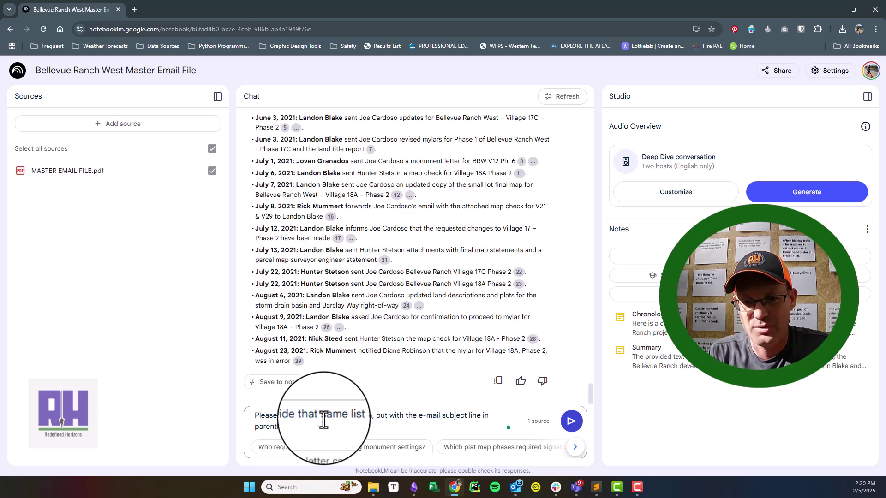
text(heses.)
key(Return)
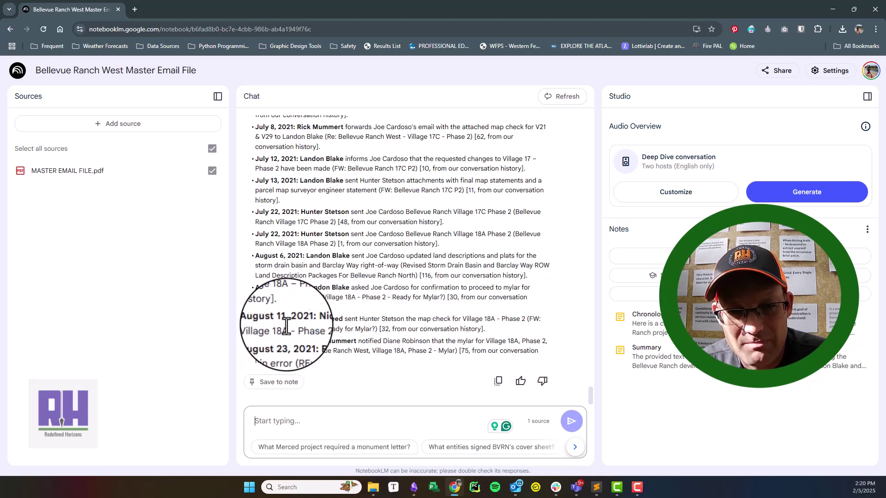
scroll(346, 259, up, 4)
scroll(378, 263, up, 3)
scroll(461, 374, down, 5)
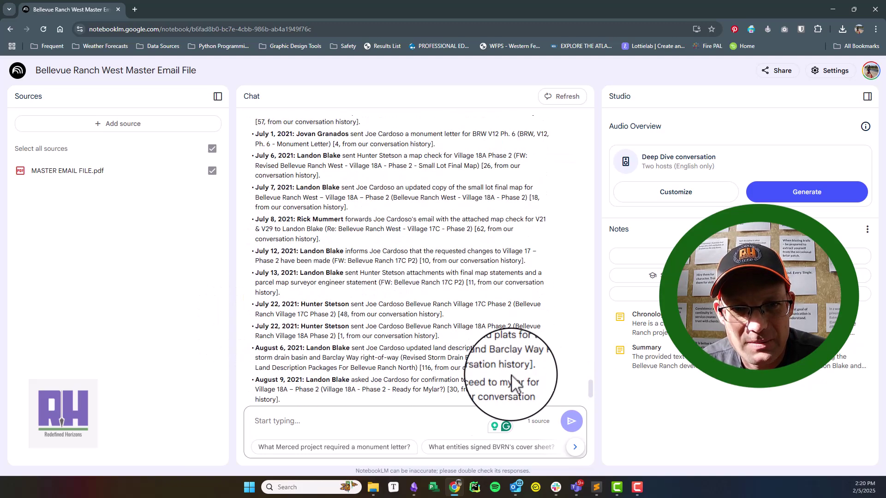
Step: Save the subject-line list answer as a note titled 'E-Mails Sending Files To The City'
scroll(356, 287, down, 2)
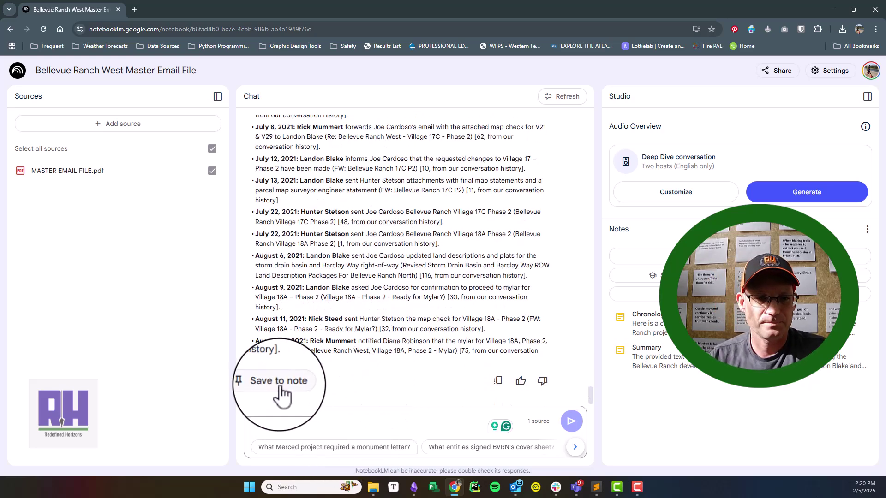
click(278, 382)
click(646, 326)
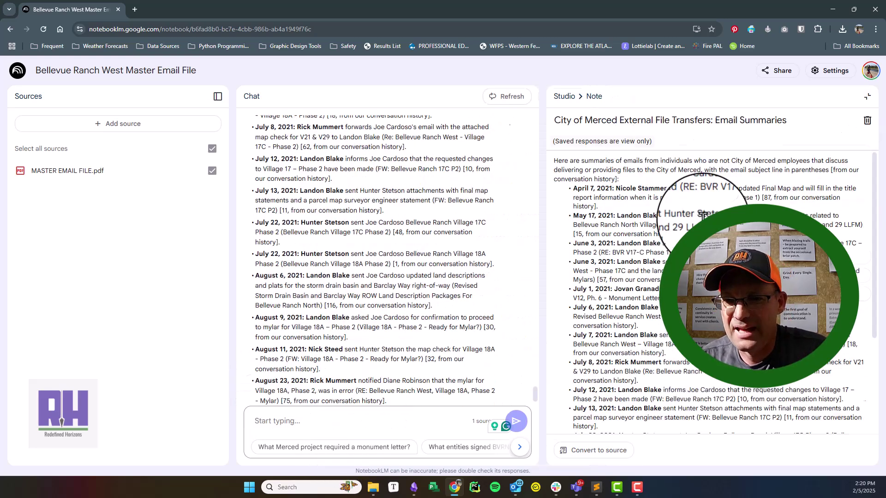
click(801, 121)
key(ctrl+a)
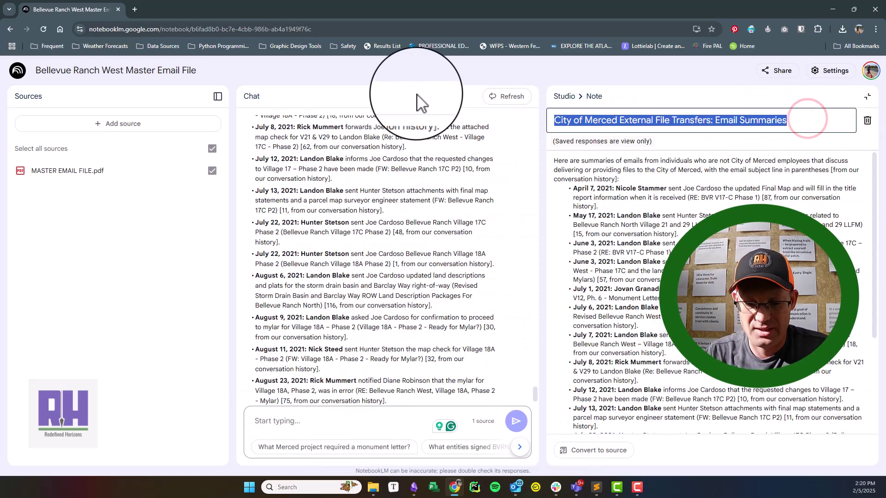
text(E-Mails)
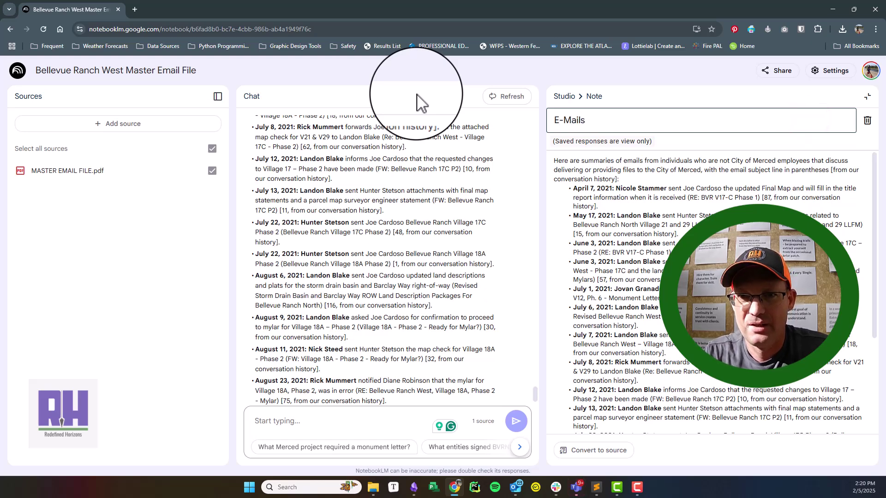
text( Sending Files To Th)
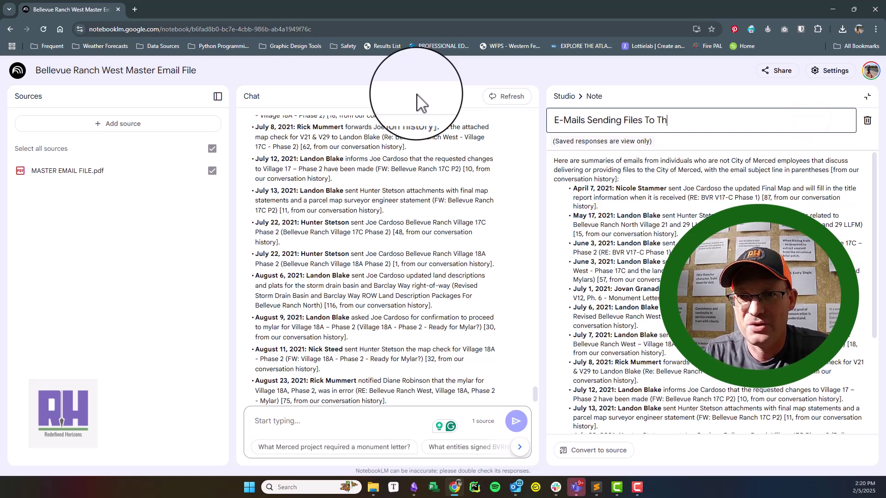
text(e City)
click(417, 94)
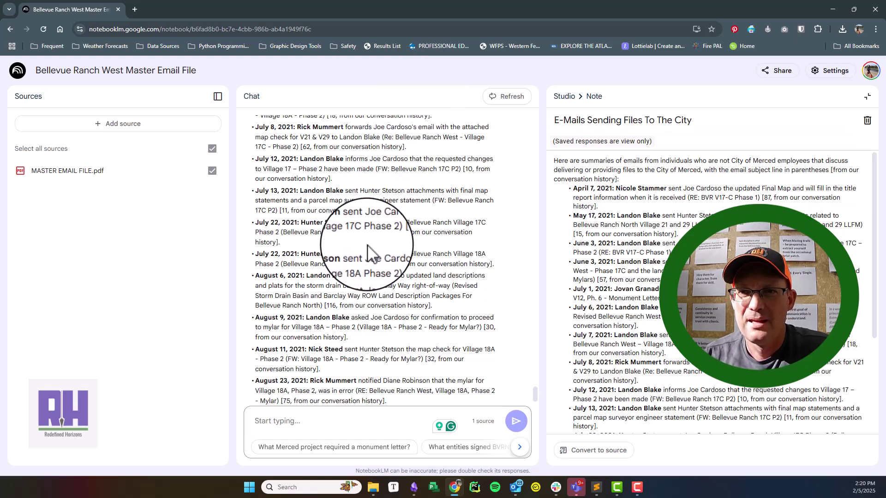
click(564, 99)
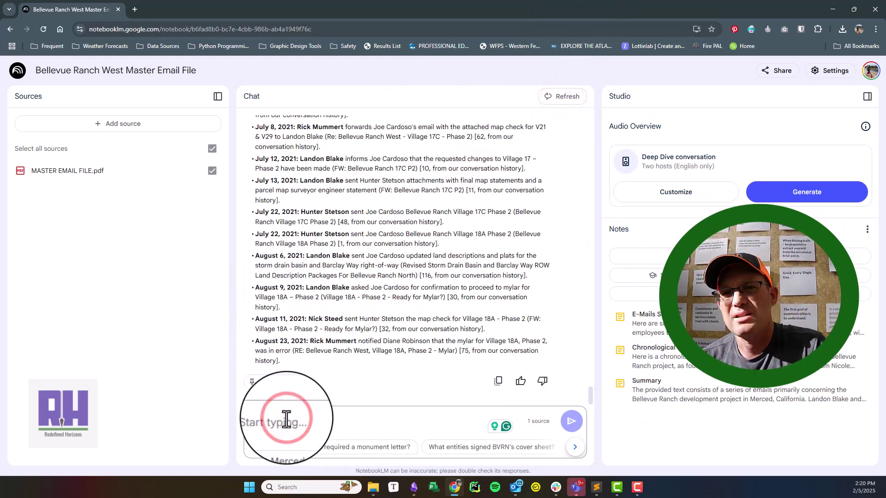
Step: Request a dated list of one team member's 2021 e-mails to another, with subject lines
text(Ple)
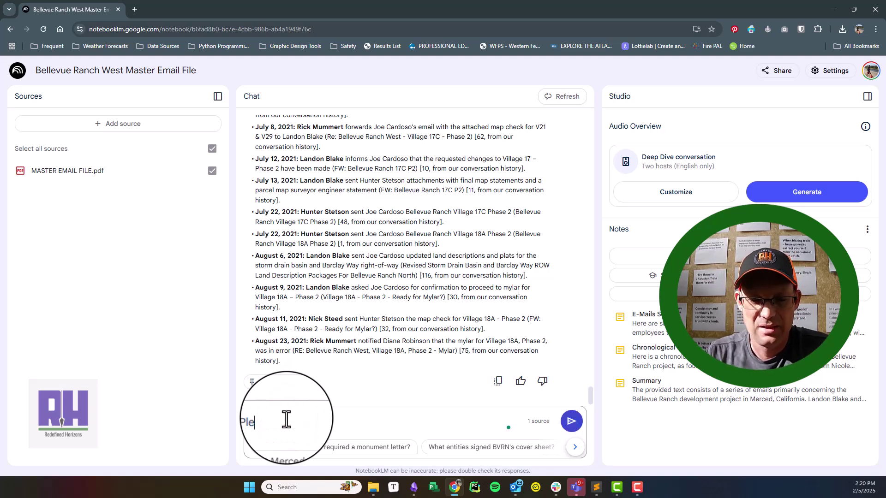
text(ase provide me)
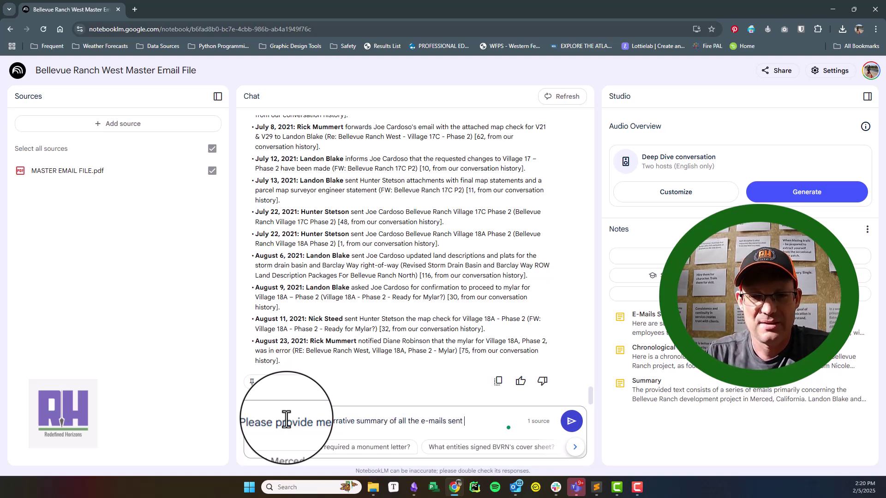
text(from N)
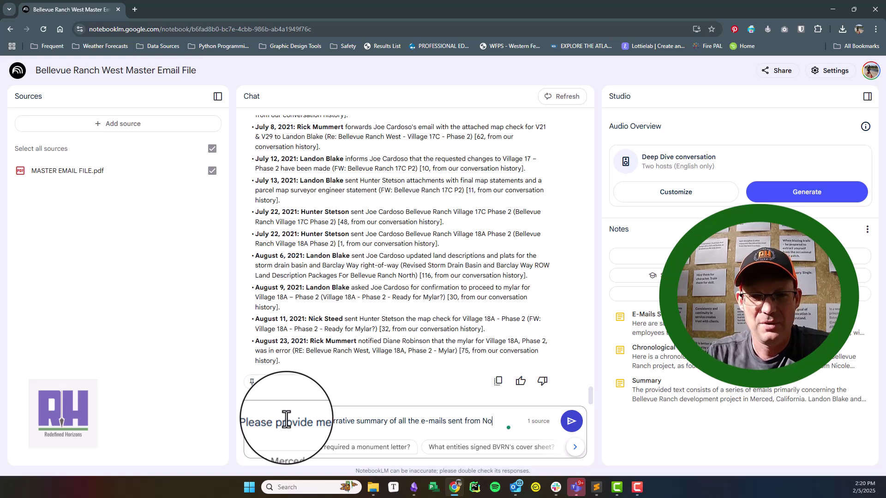
text(icole to )
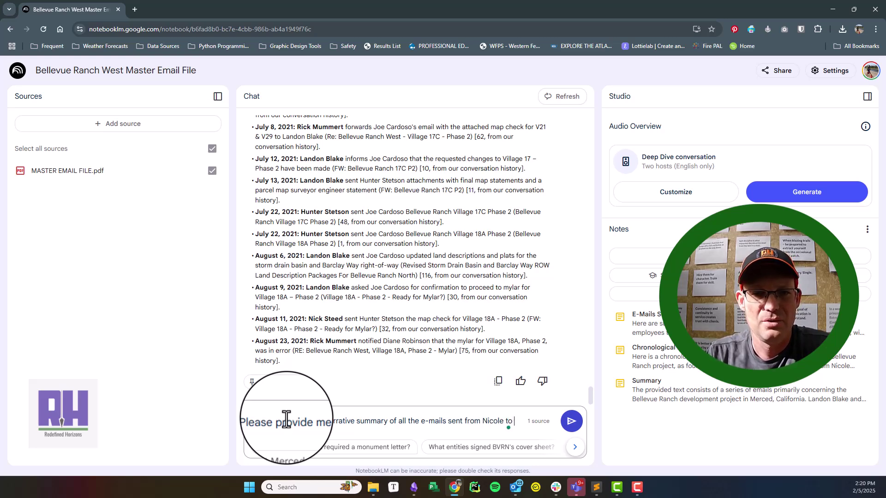
text(andon.)
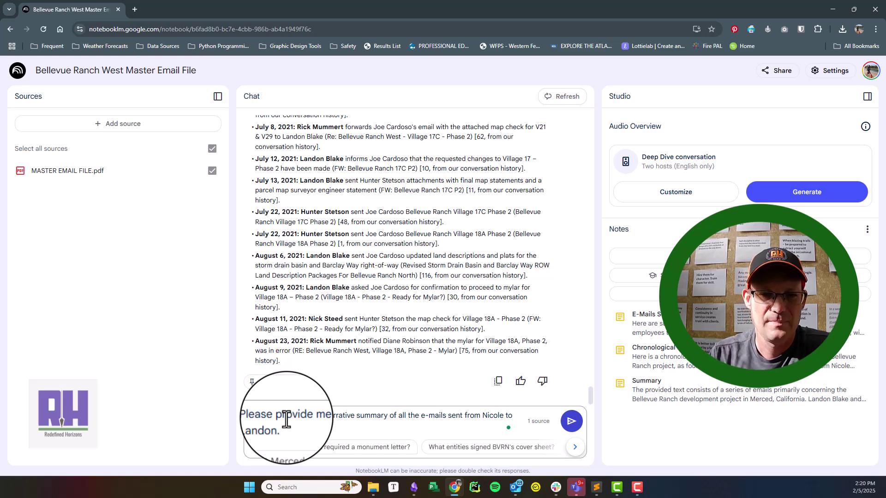
click(570, 421)
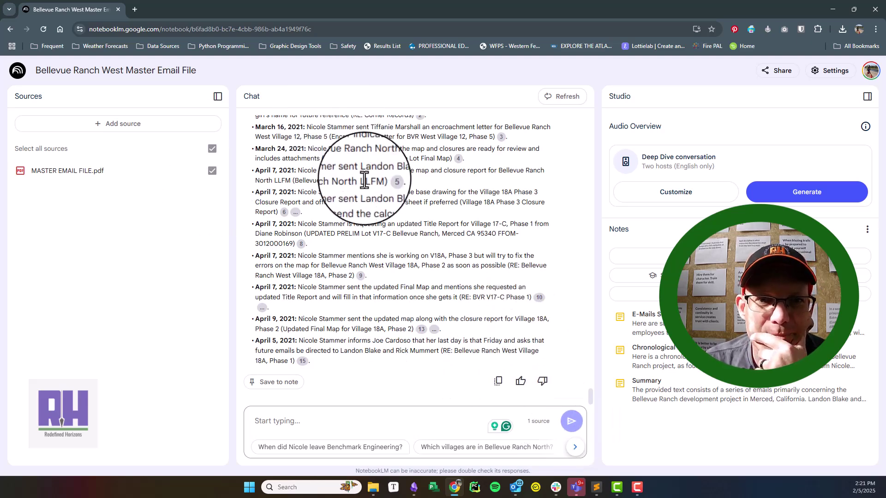
scroll(397, 204, up, 2)
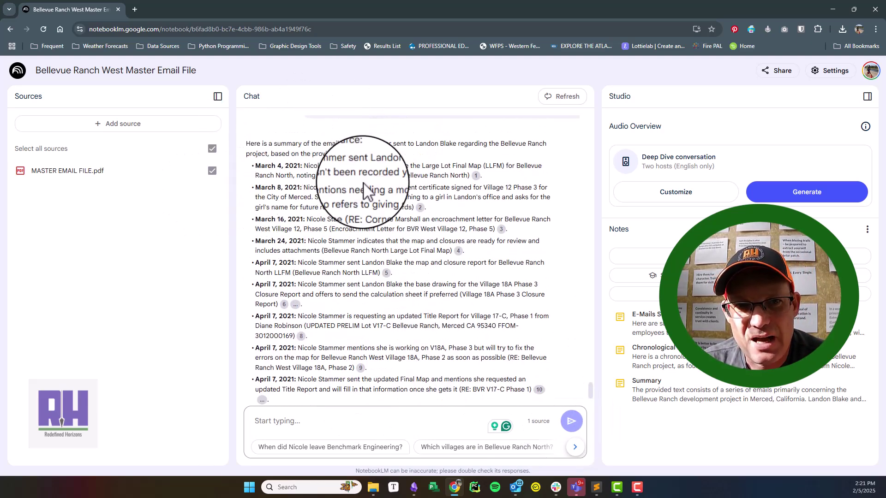
scroll(349, 208, up, 1)
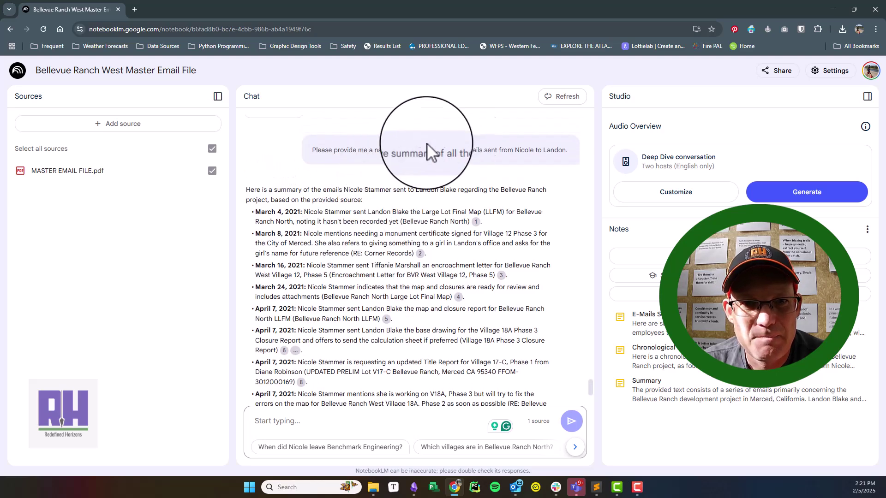
scroll(356, 162, down, 3)
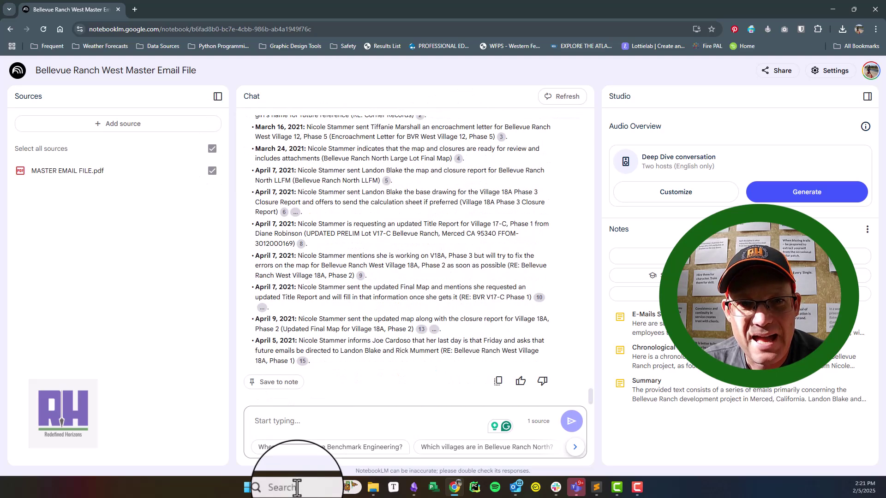
Step: Paste the City of Merced file-delivery summary prompt, adding 'Don't provide this as a bullet list.'
click(326, 418)
text(Please provide the same type of summaries for all e-mails that talk about delivering or providing files to the City of Merced.)
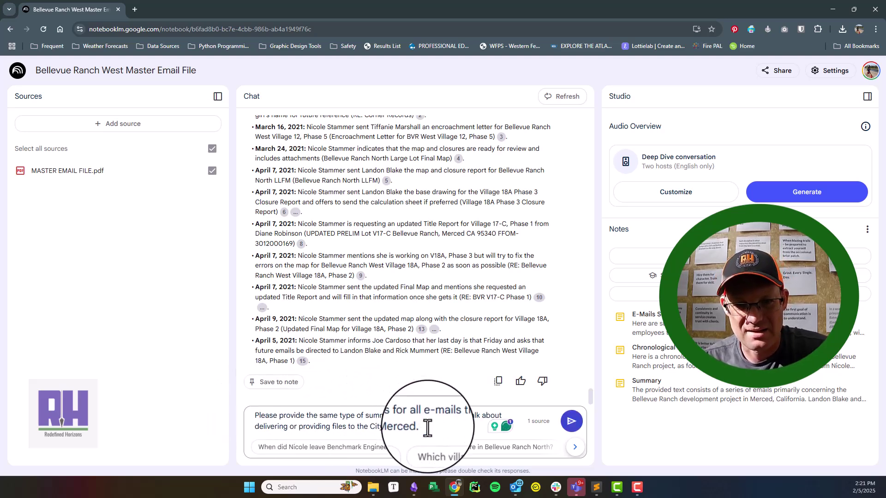
text(Don)
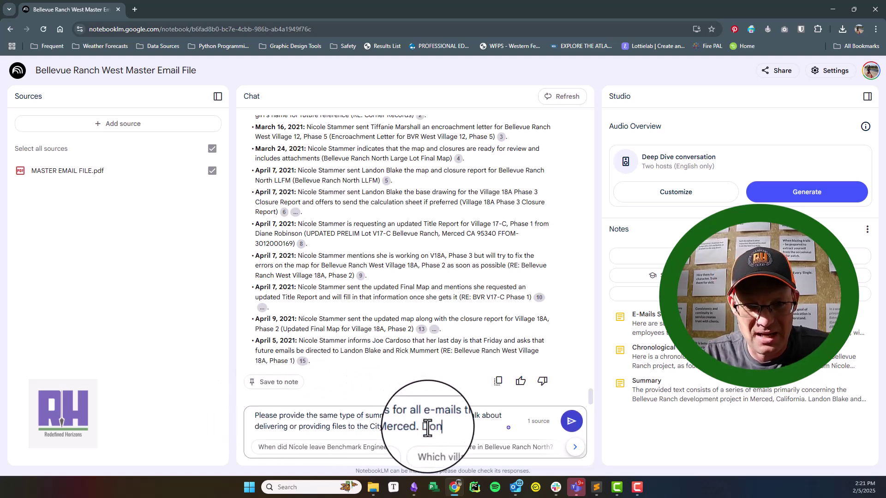
text('t prov)
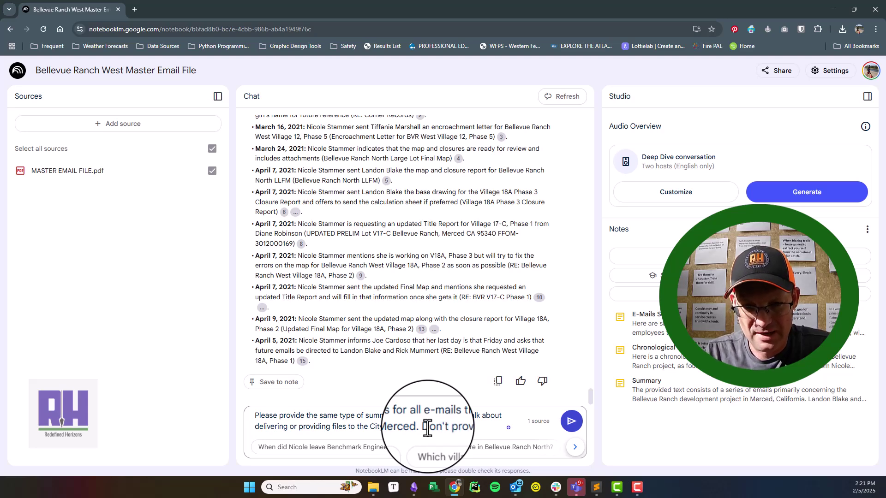
text(ide this as a bullet list)
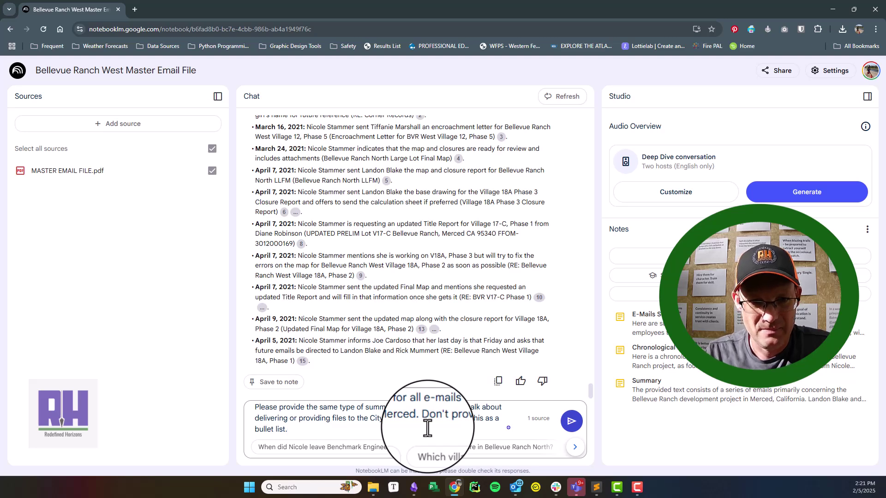
text(.)
key(Return)
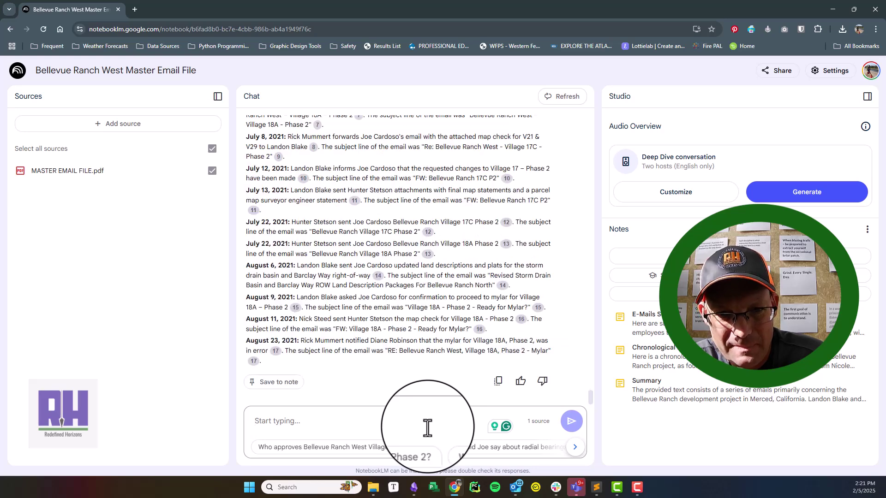
scroll(341, 307, up, 5)
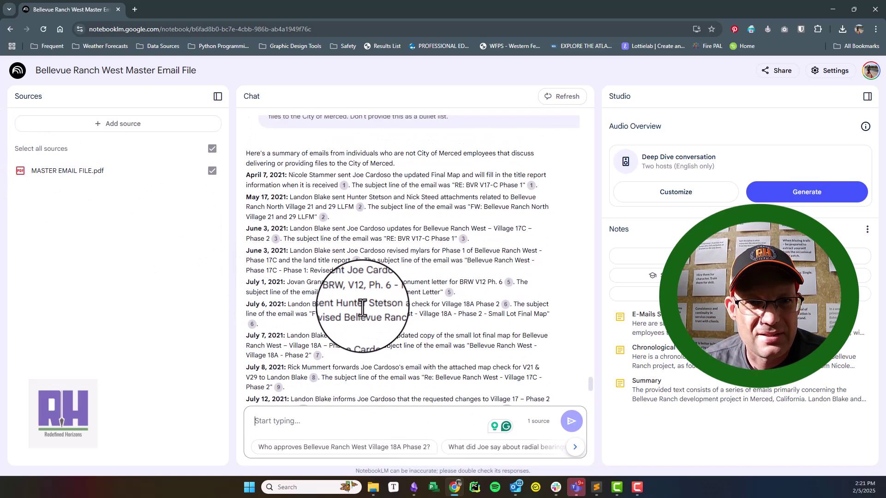
scroll(363, 308, up, 2)
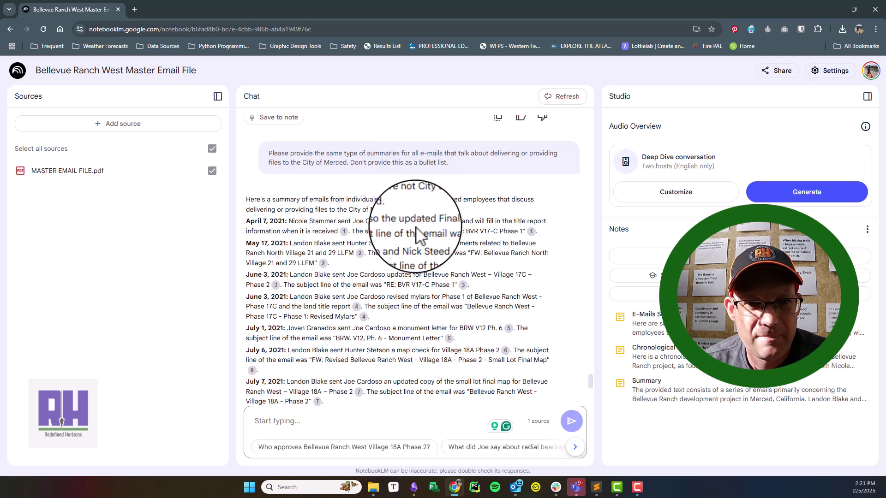
scroll(417, 235, up, 1)
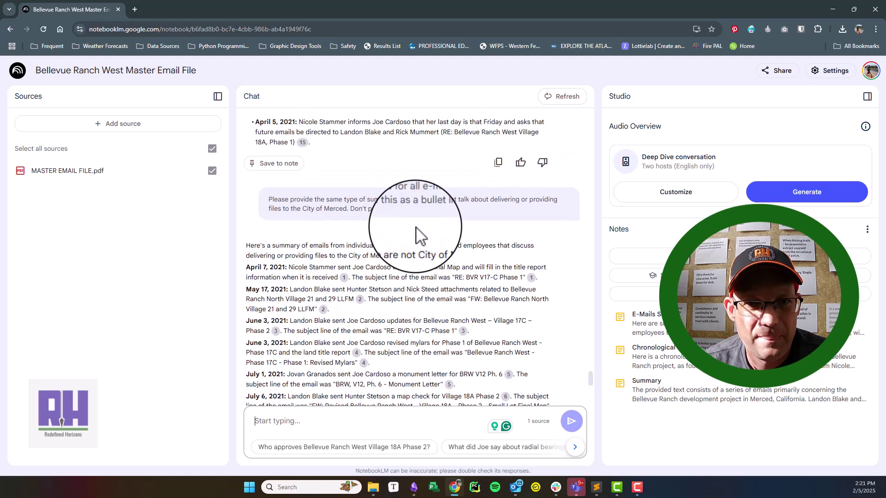
scroll(297, 376, down, 7)
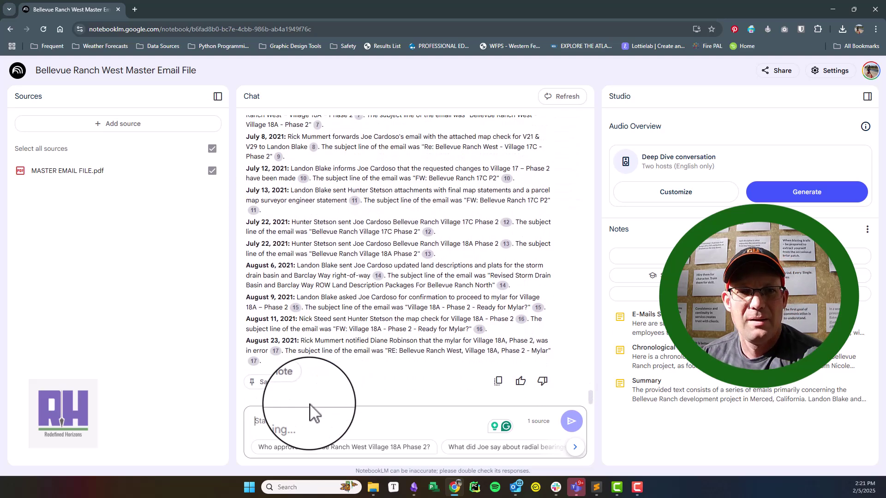
Step: Request a 2 paragraph narrative of the sender's e-mails to Benchmark Engineering employees
click(309, 418)
text(Please pr)
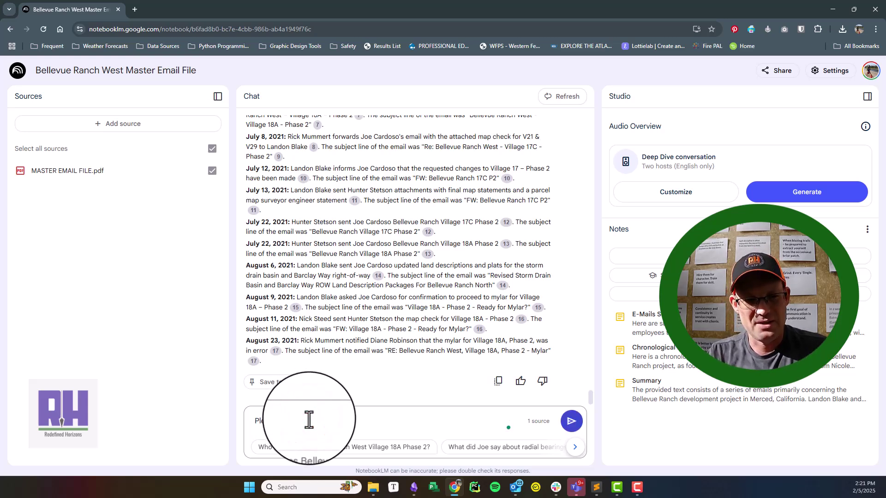
text(ovi)
key(BackSpace)
key(BackSpace)
text(vider a )
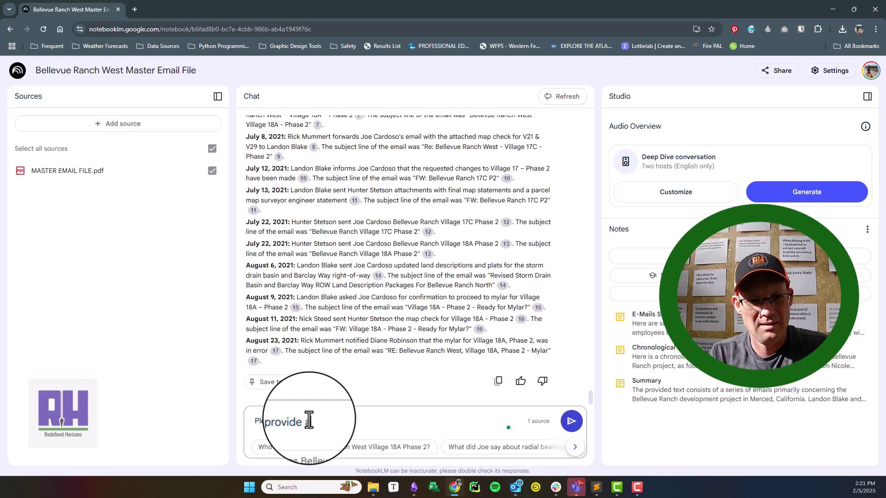
text(2 paragraph narrative of all the e-mails sent)
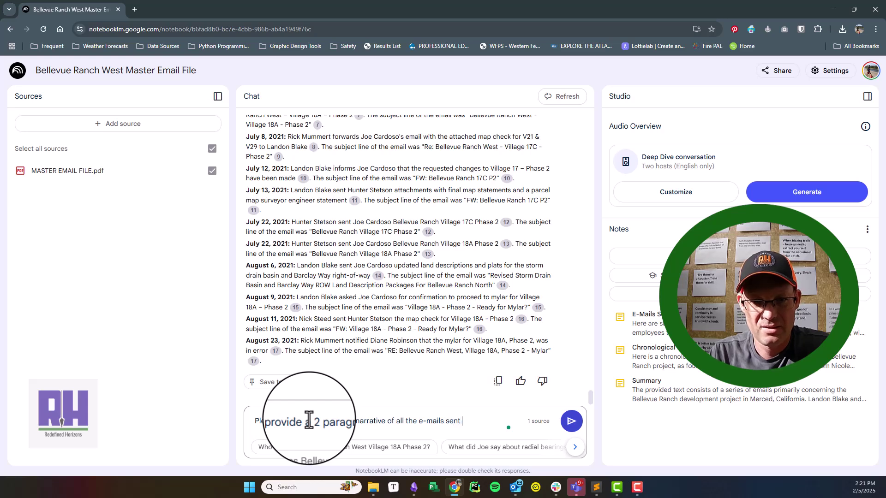
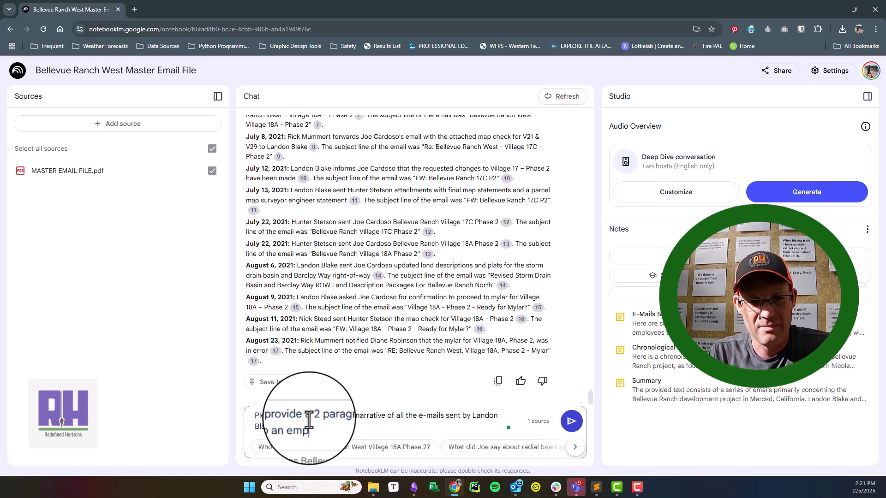
text(loyee of n)
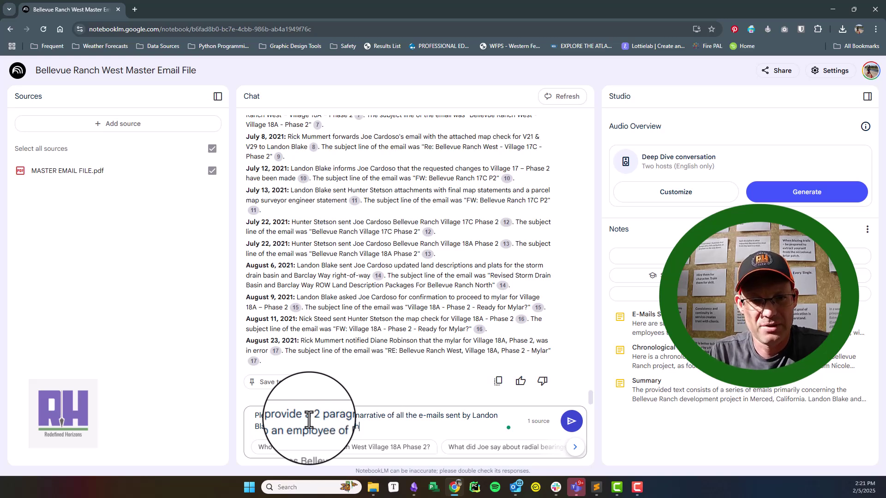
text(mark Engineering.)
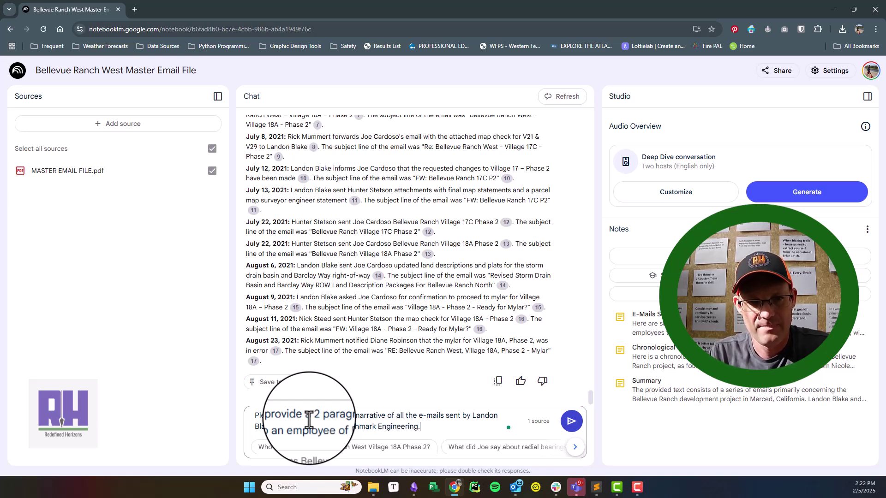
key(Return)
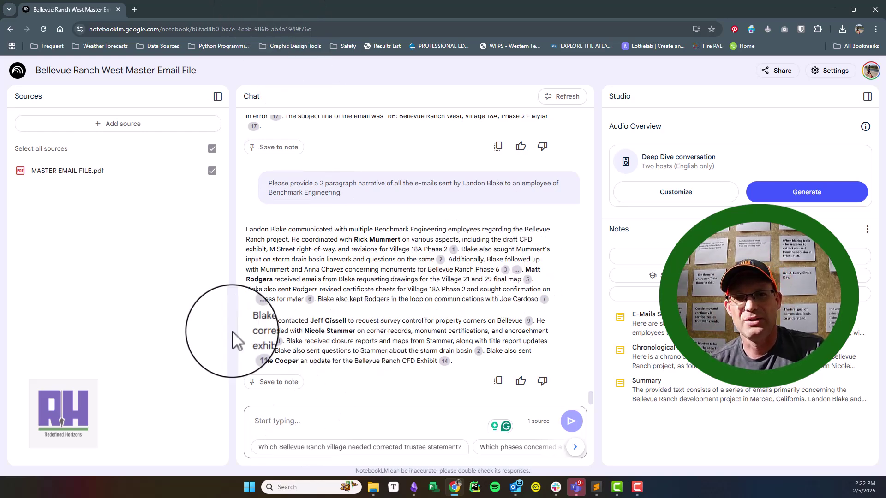
Step: Save the narrative as a note titled '2 Paragraph Narrative Summary Of E-Mails' from the sender to Benchmark Engineering
click(272, 382)
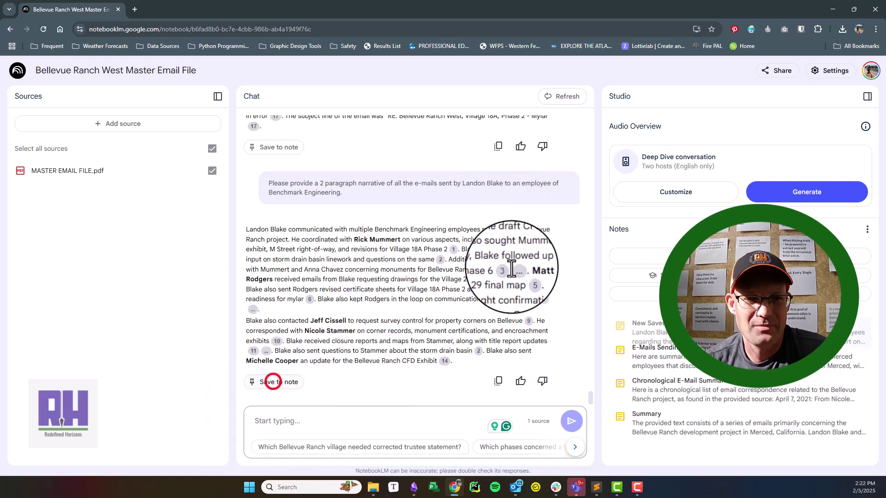
click(663, 339)
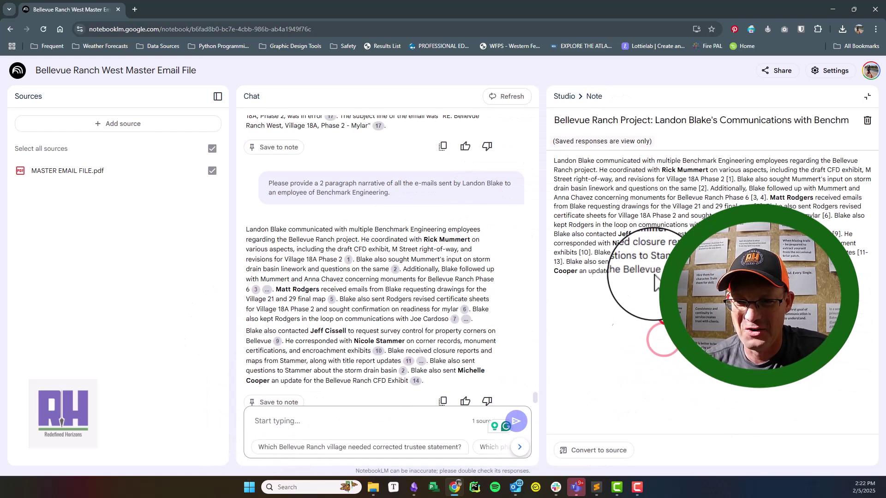
drag(556, 121, 849, 122)
text(2 Pa)
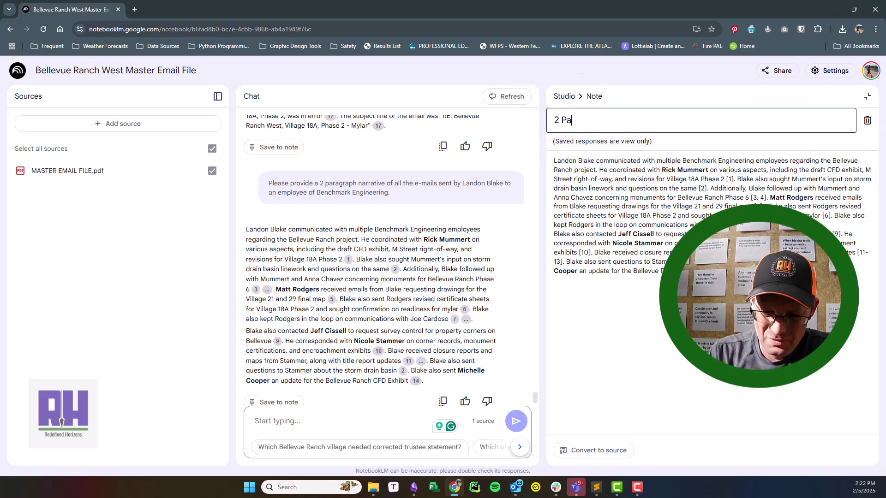
text(ragraph Narrat)
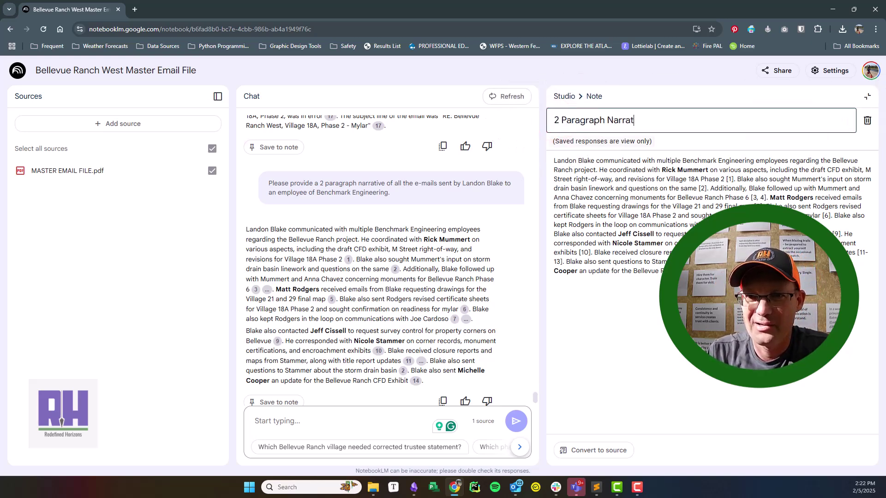
text(ive Summary Of E)
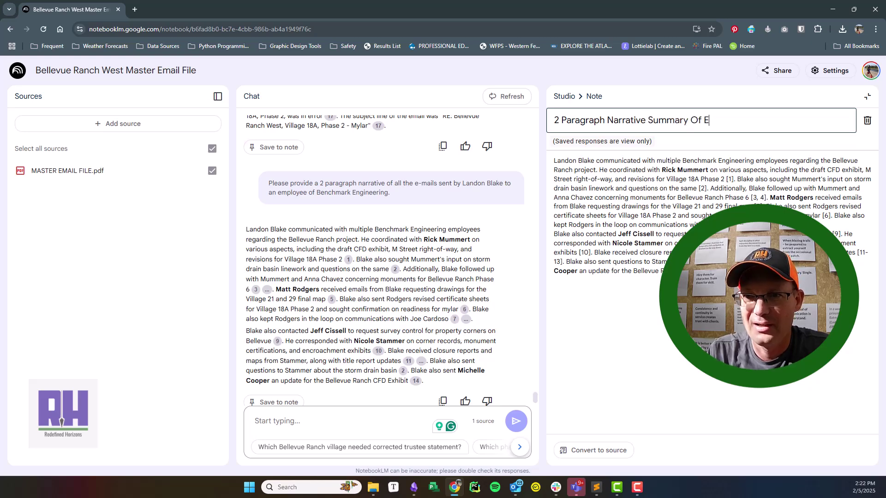
text(-Mails )
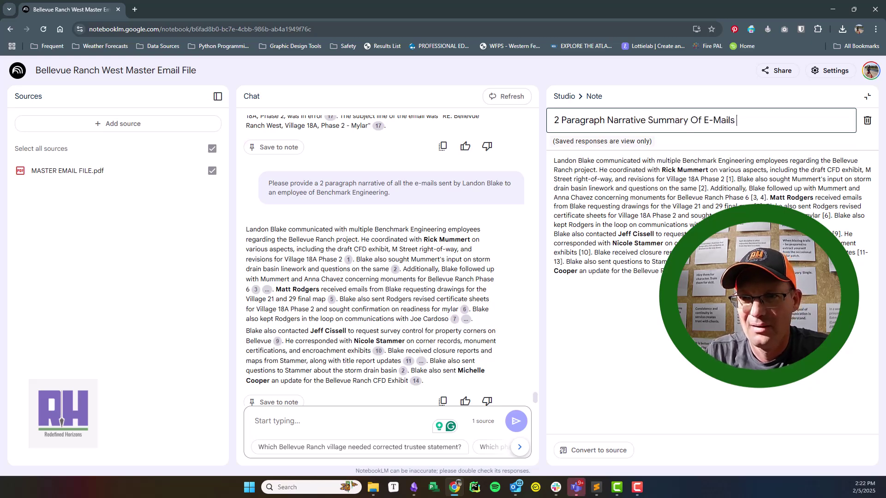
text(From Landon To B)
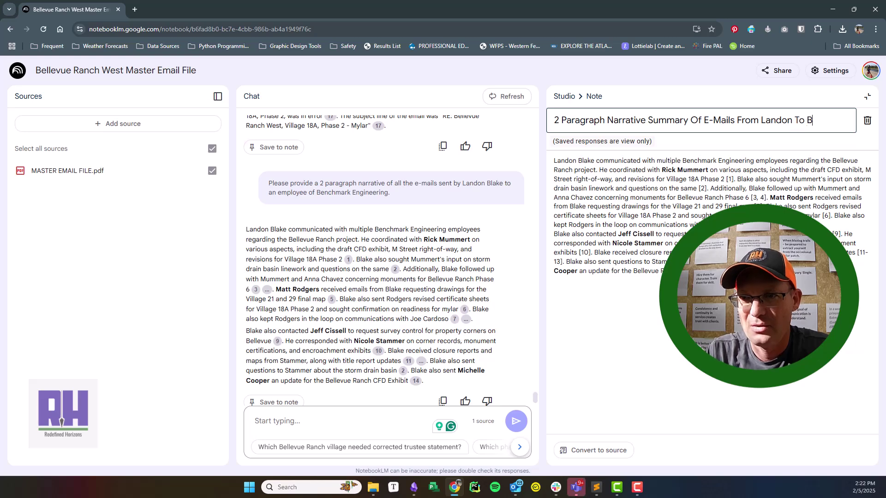
text(enchmark Engineering)
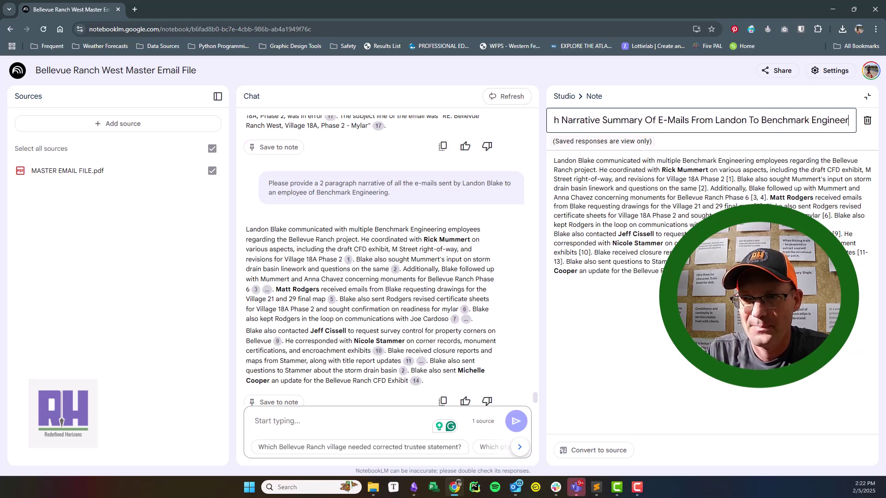
click(564, 96)
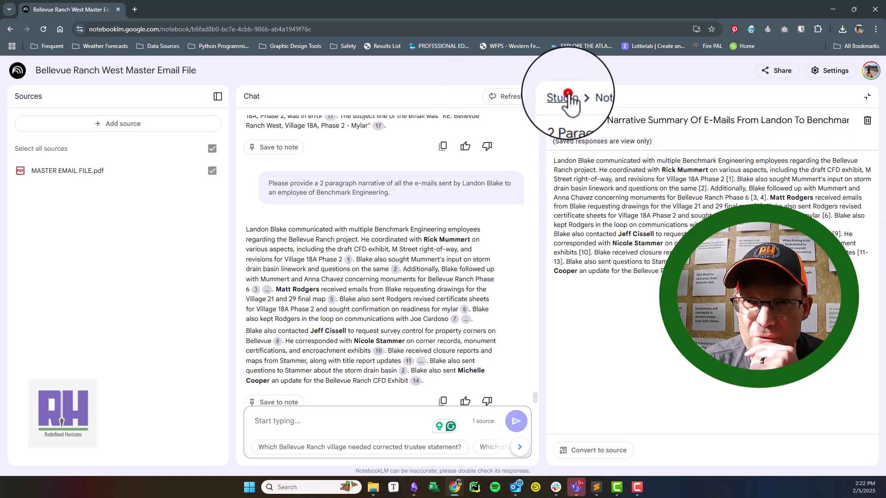